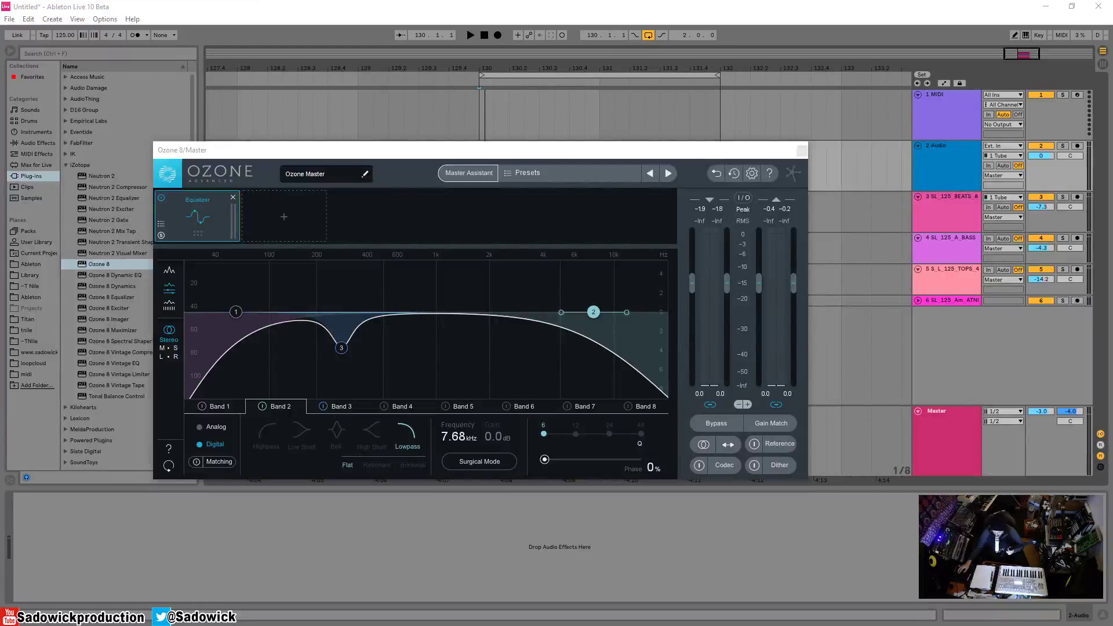
- Insert a Dynamics module from the module grid into the slot after the Equalizer
click(274, 211)
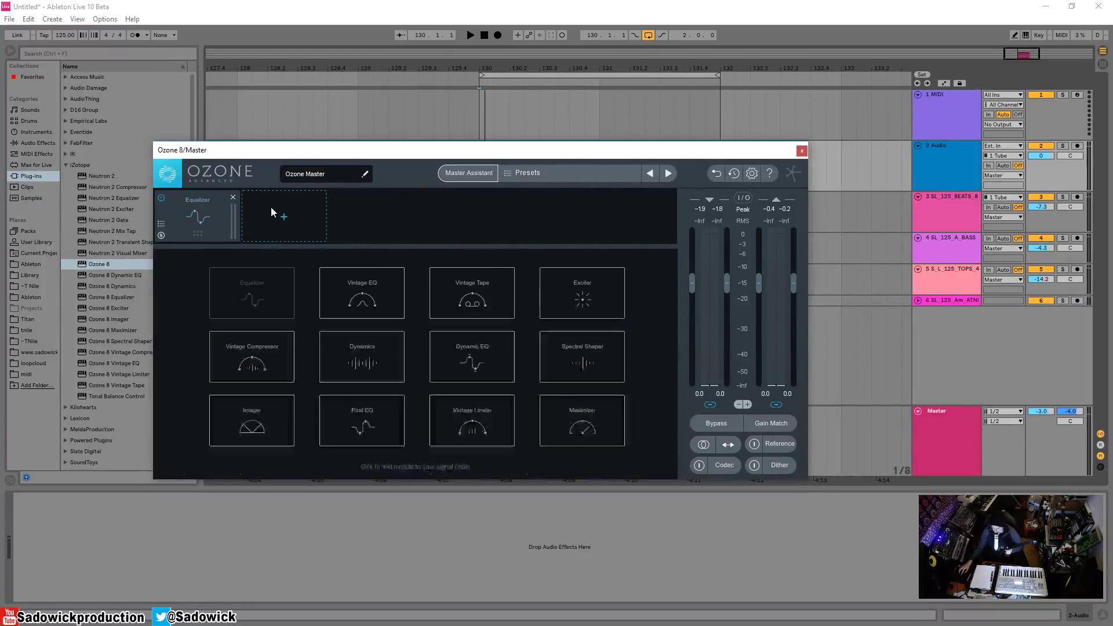
click(353, 352)
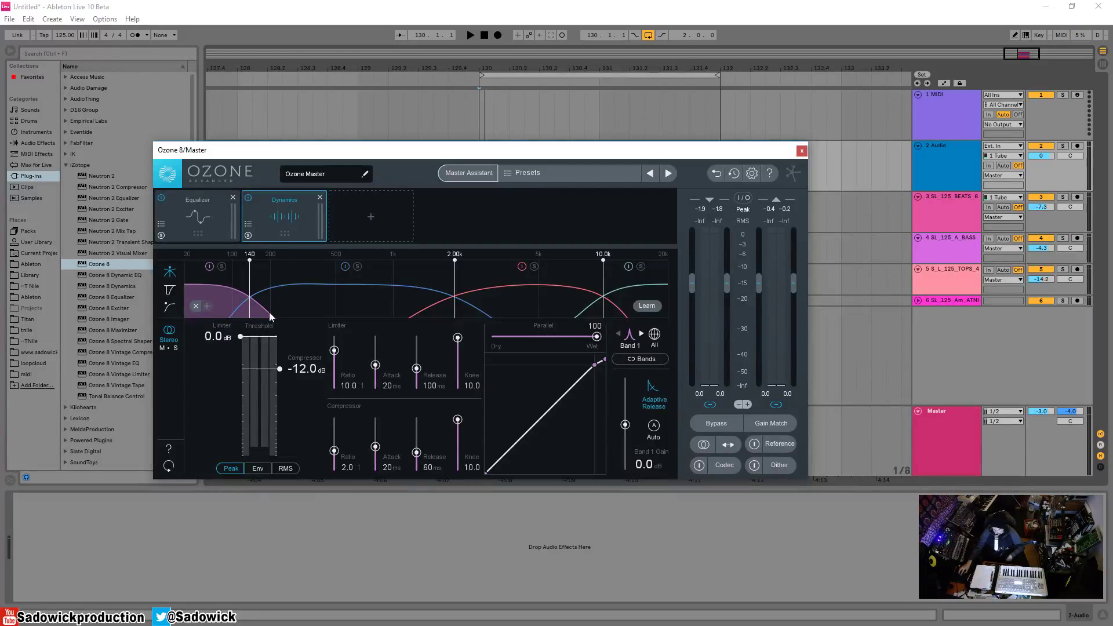
- Remove the 10k, 2k and 140 Hz crossovers so only Band 1 remains
click(195, 306)
click(196, 306)
click(195, 306)
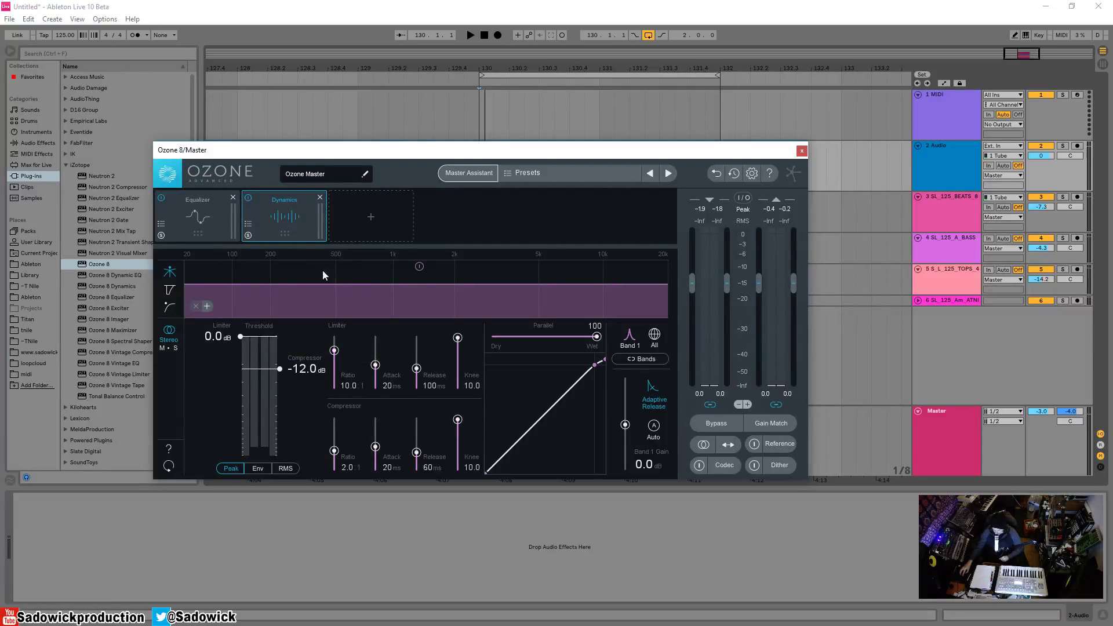
key(space)
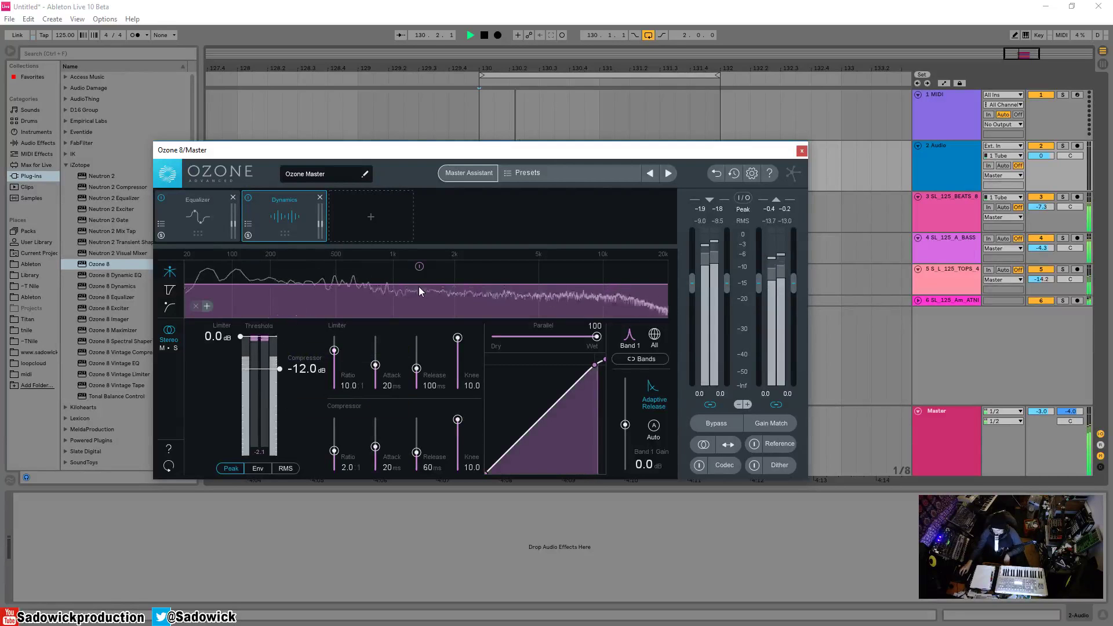
key(space)
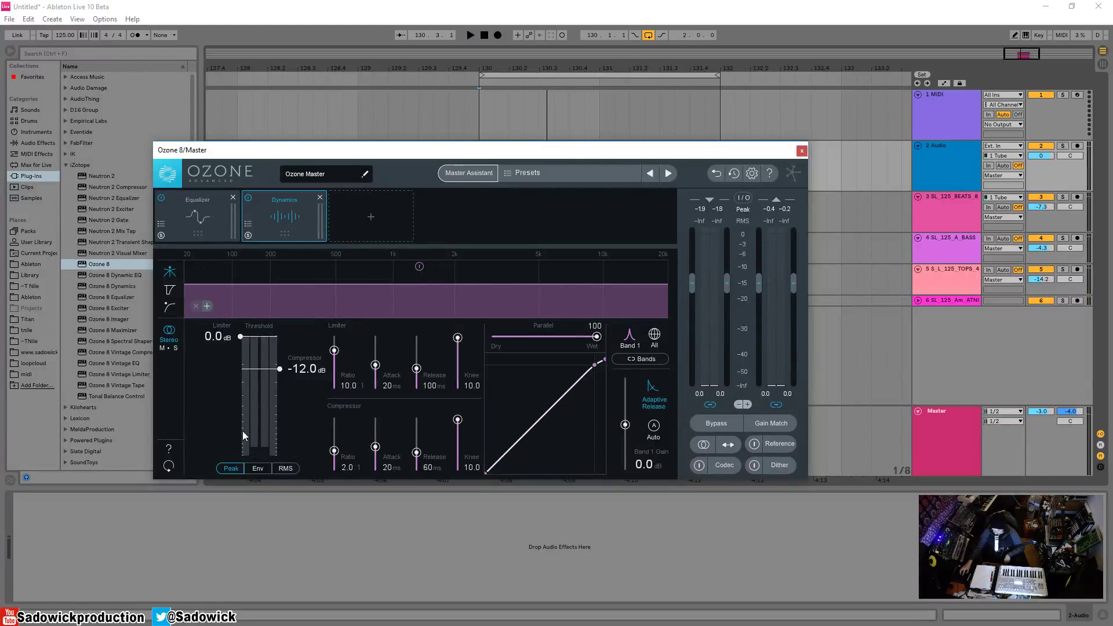
key(space)
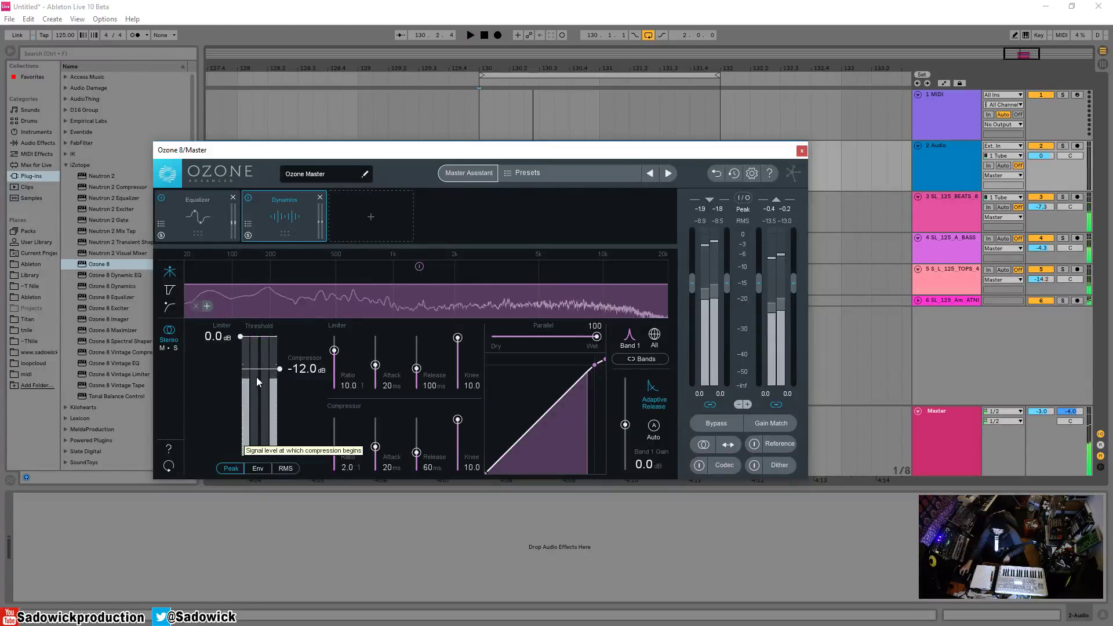
key(space)
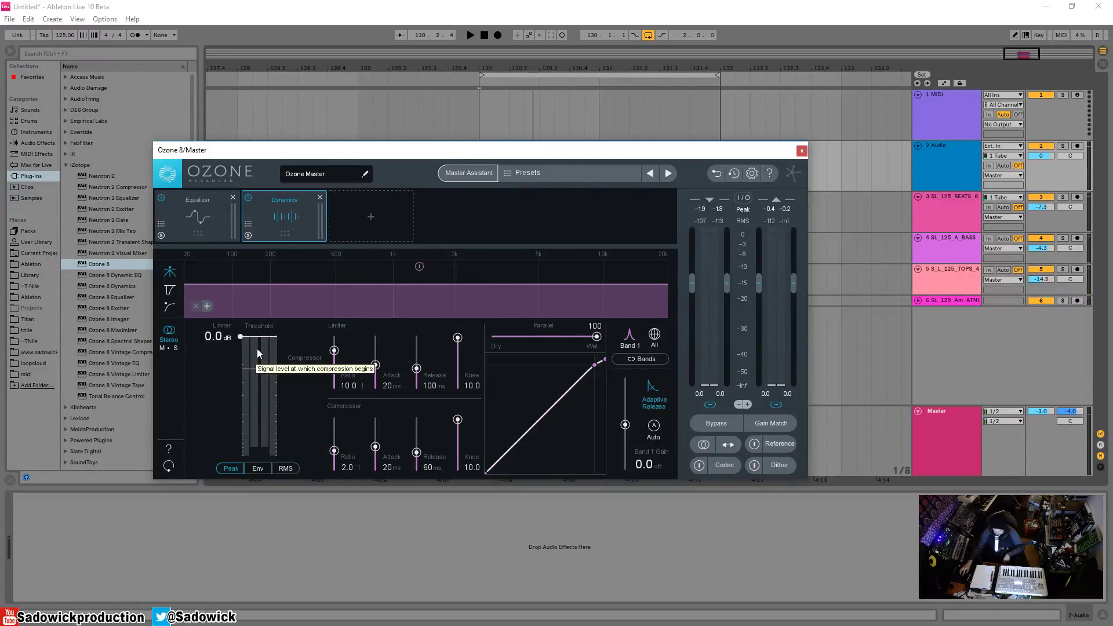
key(space)
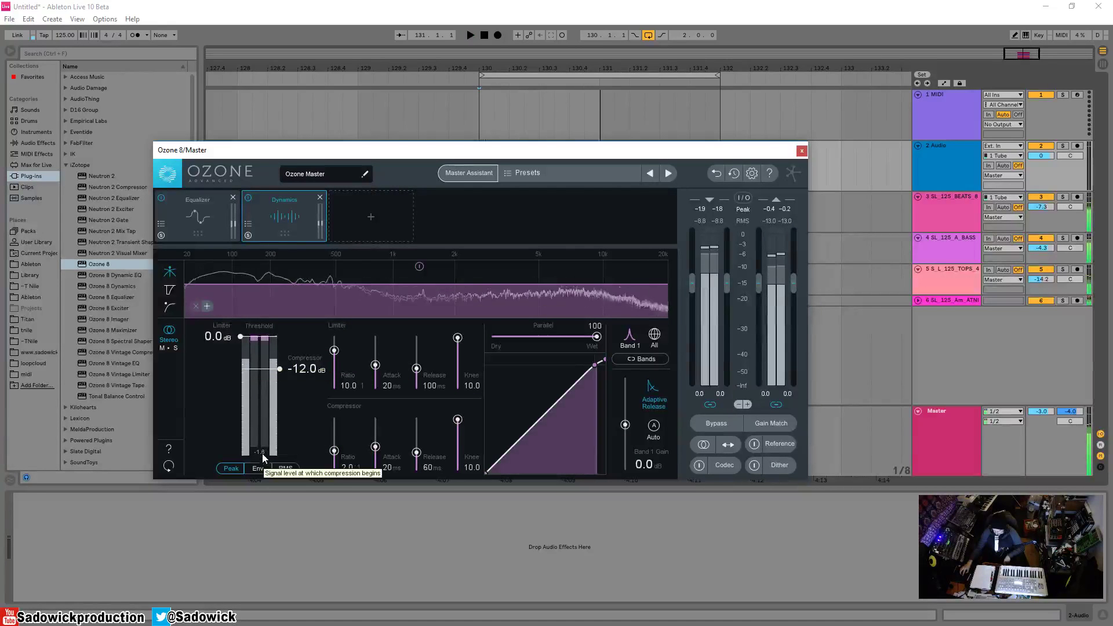
key(space)
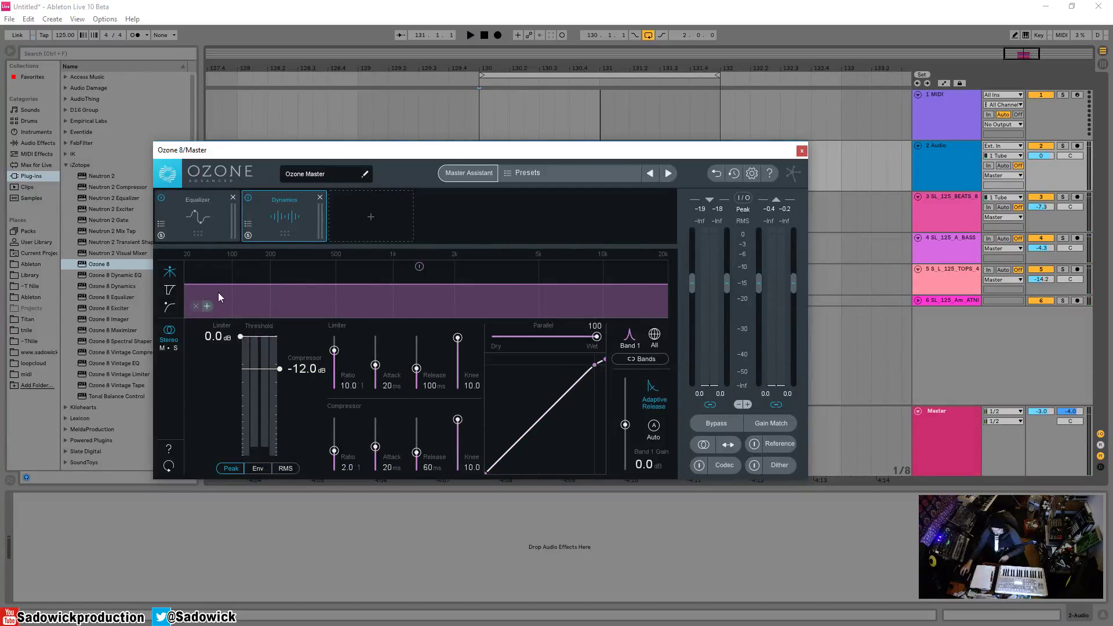
- Test and restore the 0 dB limiter threshold, then settle the compressor threshold at -11.9 dB
drag(240, 341, 237, 334)
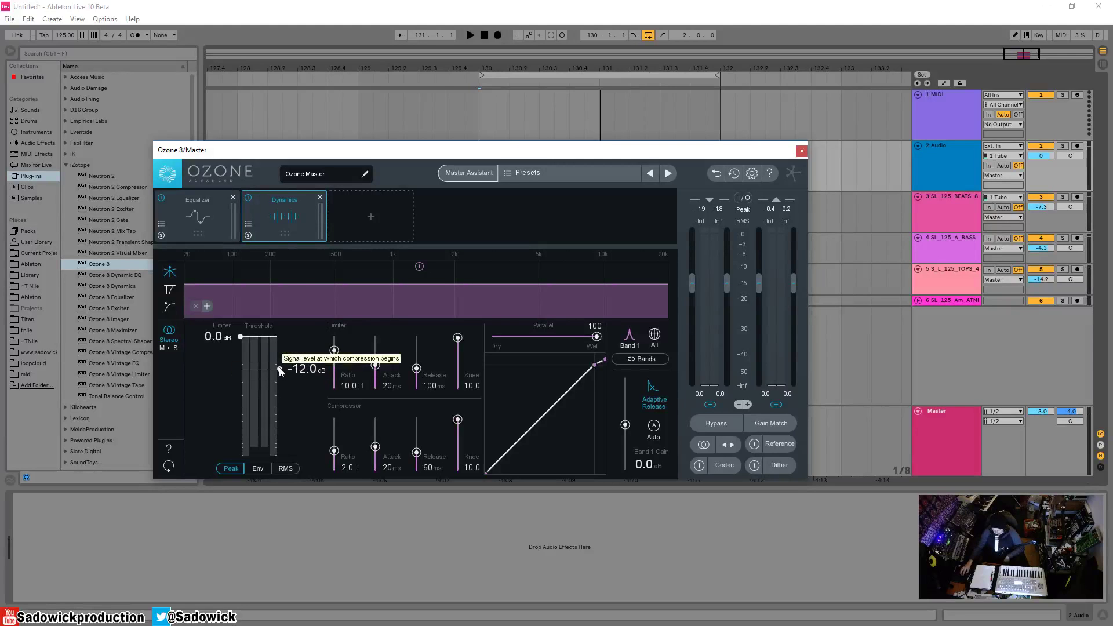
drag(280, 369, 283, 349)
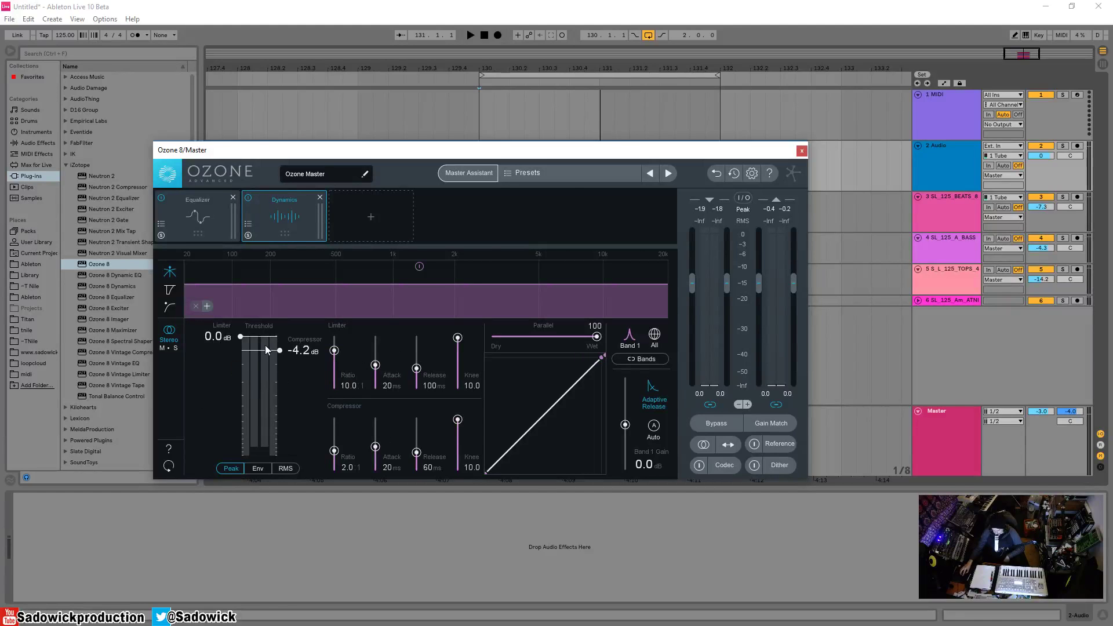
drag(280, 352, 281, 369)
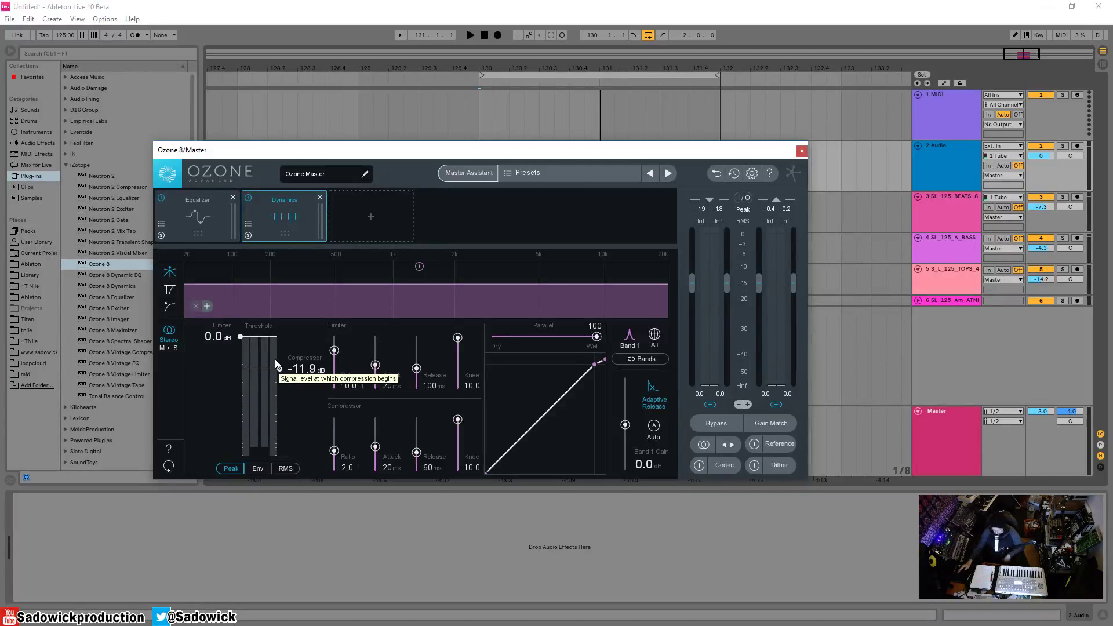
- Compare Env and RMS detection modes while raising the compressor threshold to -9.2 dB
click(260, 468)
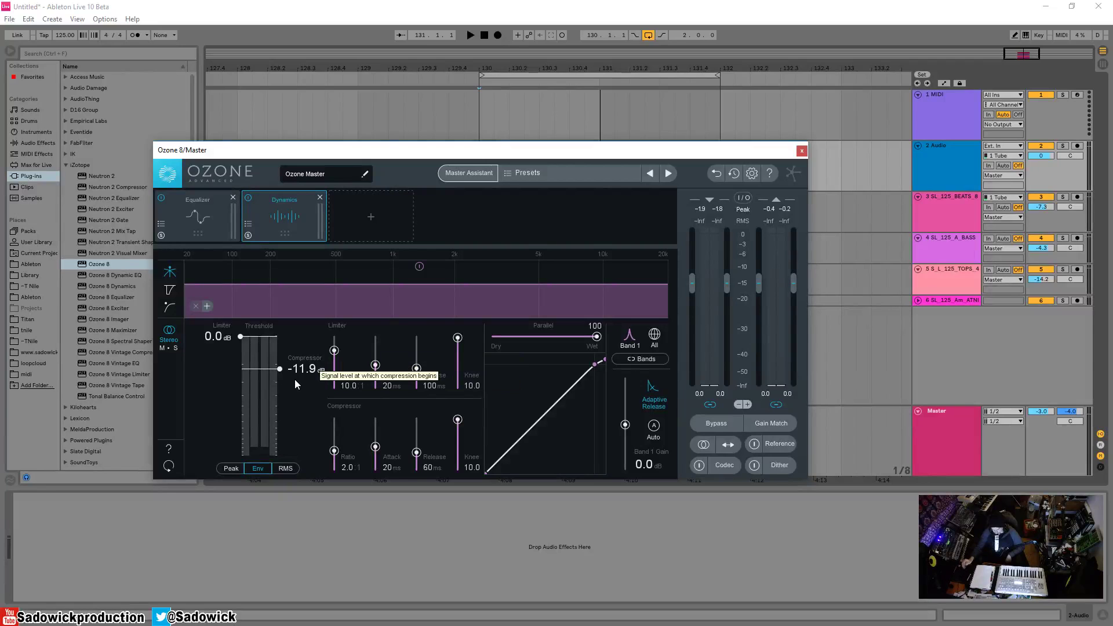
drag(280, 369, 279, 364)
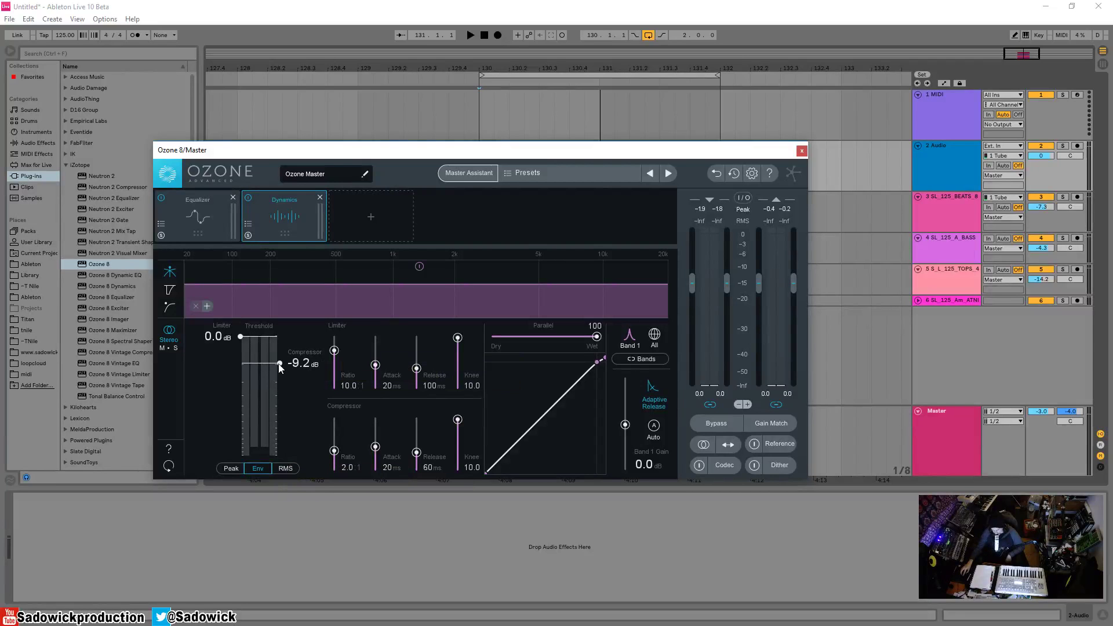
click(287, 469)
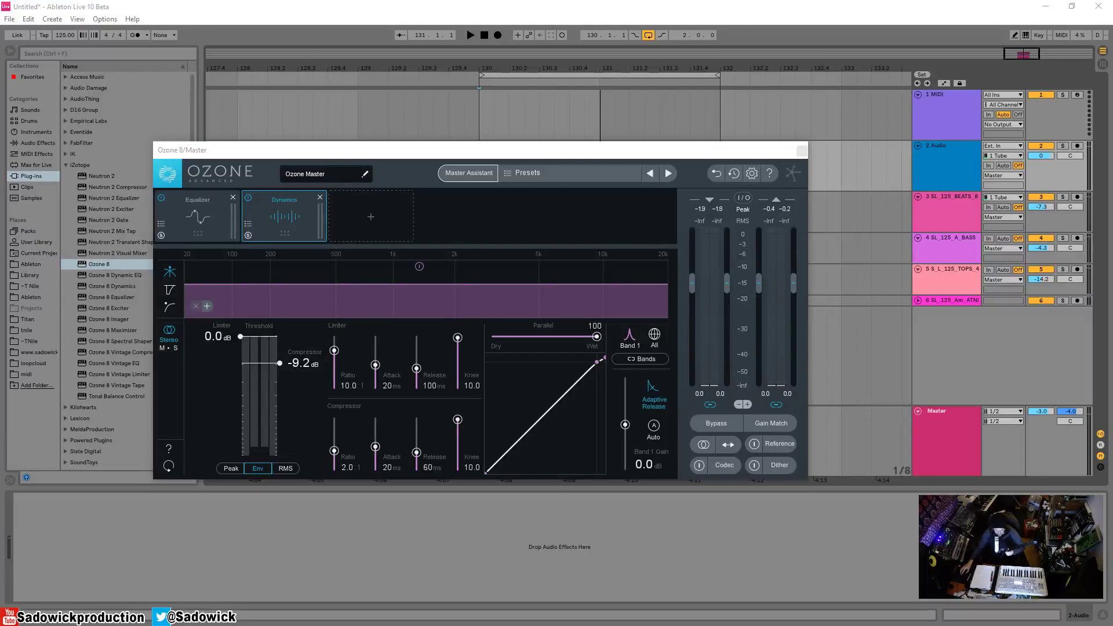
click(288, 471)
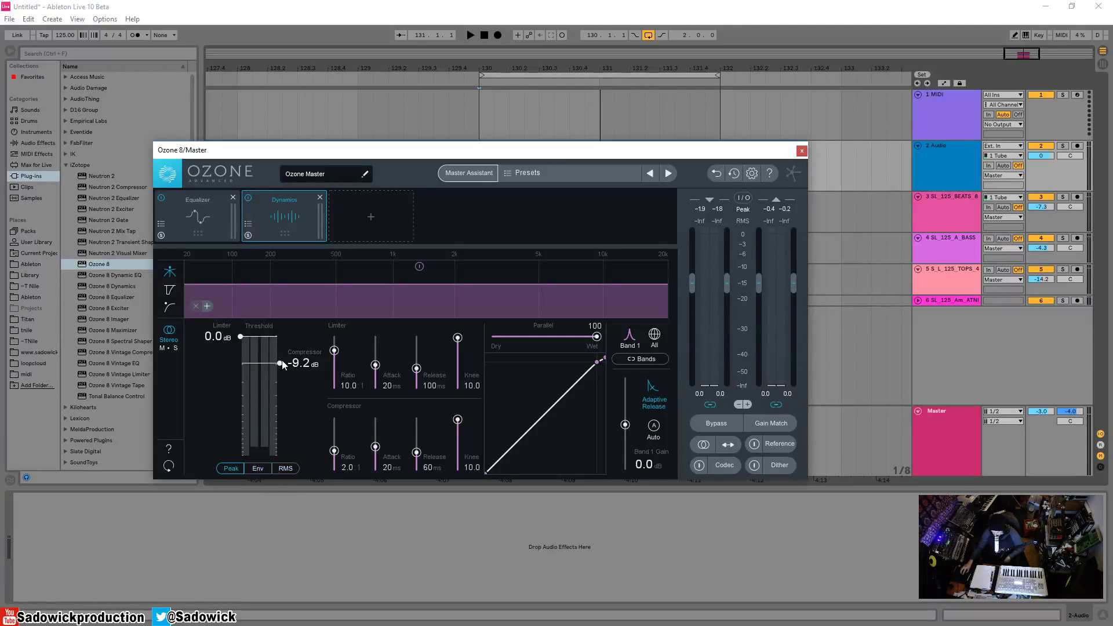
- Nudge the compressor threshold to -9.7 dB, set its knee to 0.0, and try ratio 30
drag(282, 359, 280, 363)
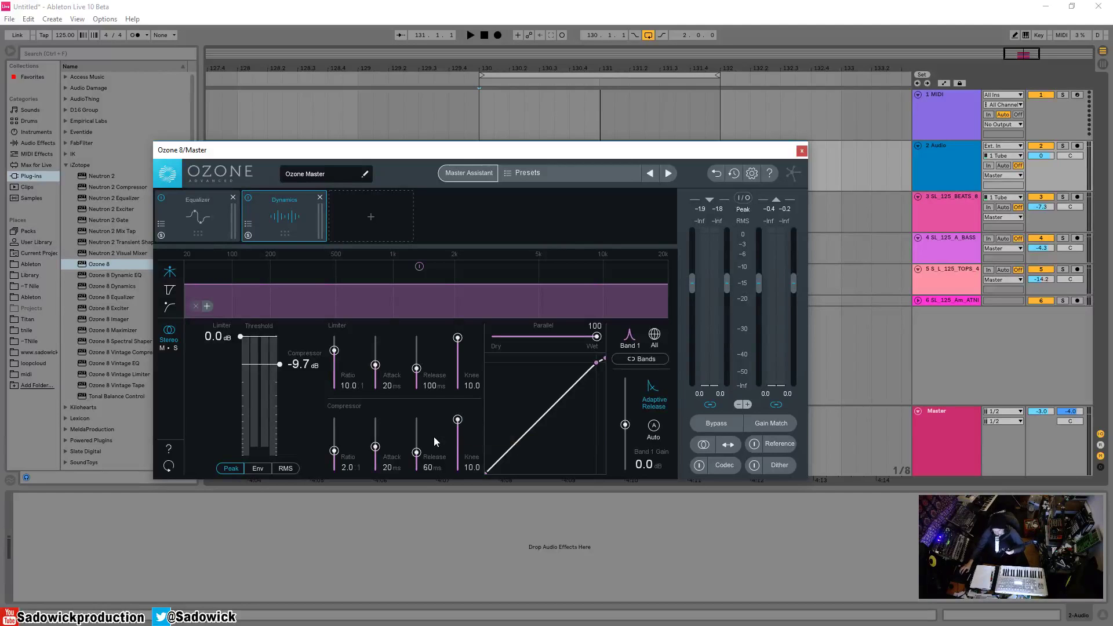
drag(457, 419, 456, 474)
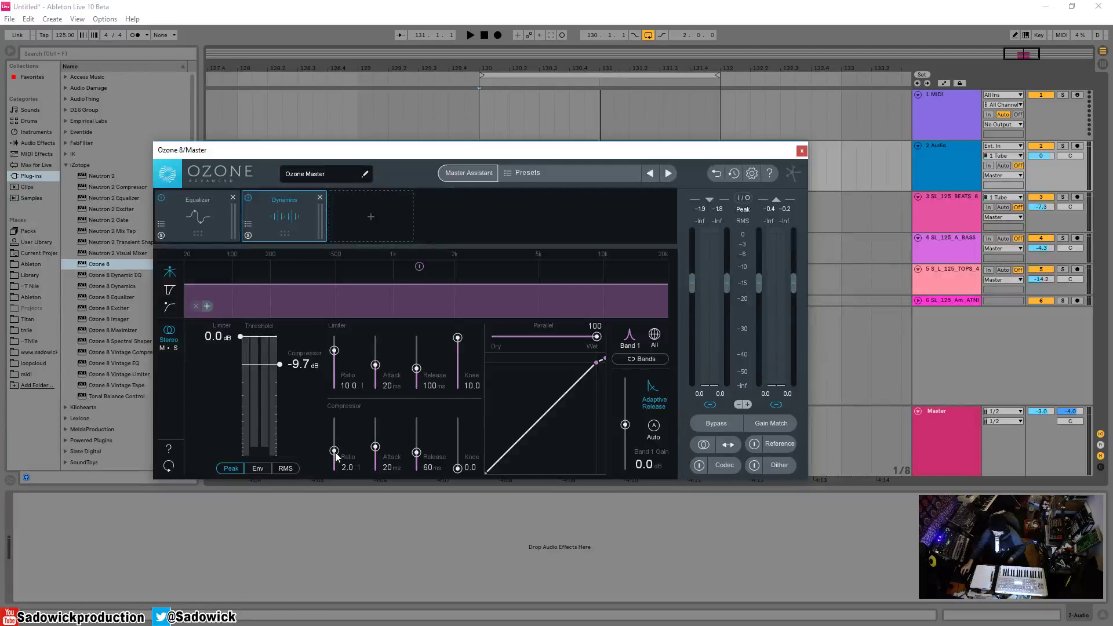
drag(335, 453, 339, 479)
- Reset the ratio to 2.0, set the threshold to -10.0 dB and limiter knee to 0.0
double_click(334, 469)
drag(334, 456, 340, 460)
scroll(282, 363, down, 3)
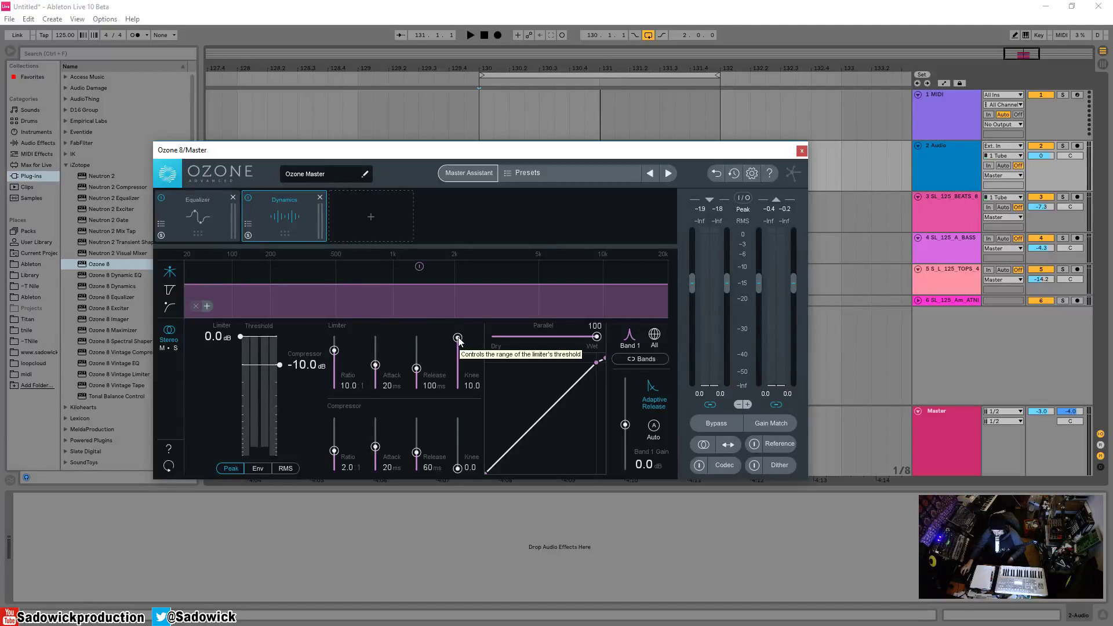
drag(458, 338, 458, 386)
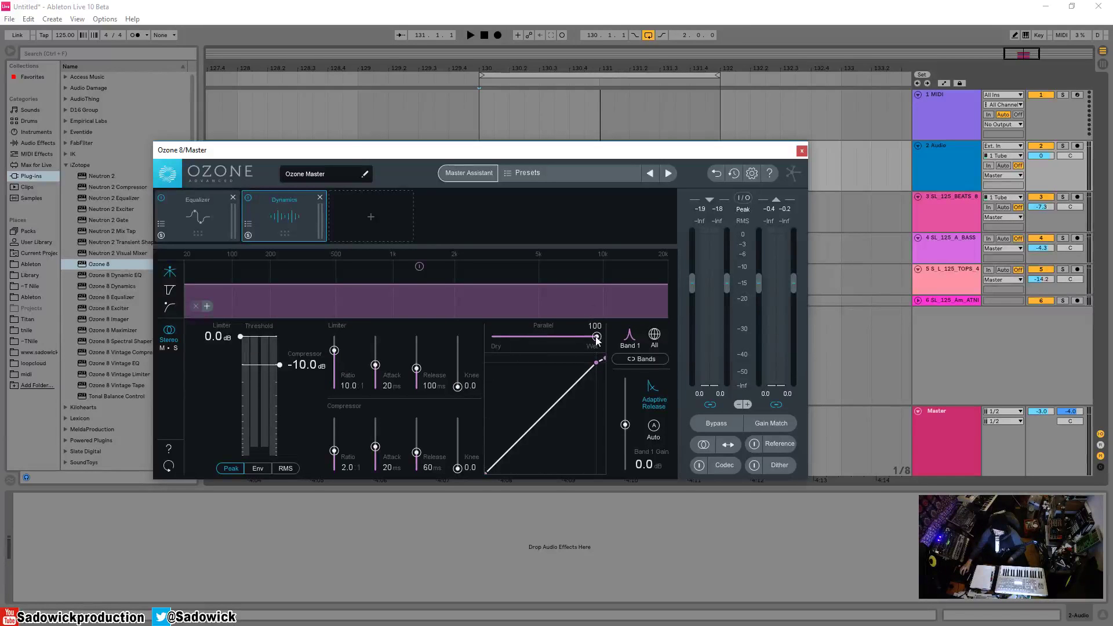
drag(596, 338, 632, 341)
- Show the gain-reduction trace and audition threshold, release and attack changes, keeping release at 60 ms
click(171, 292)
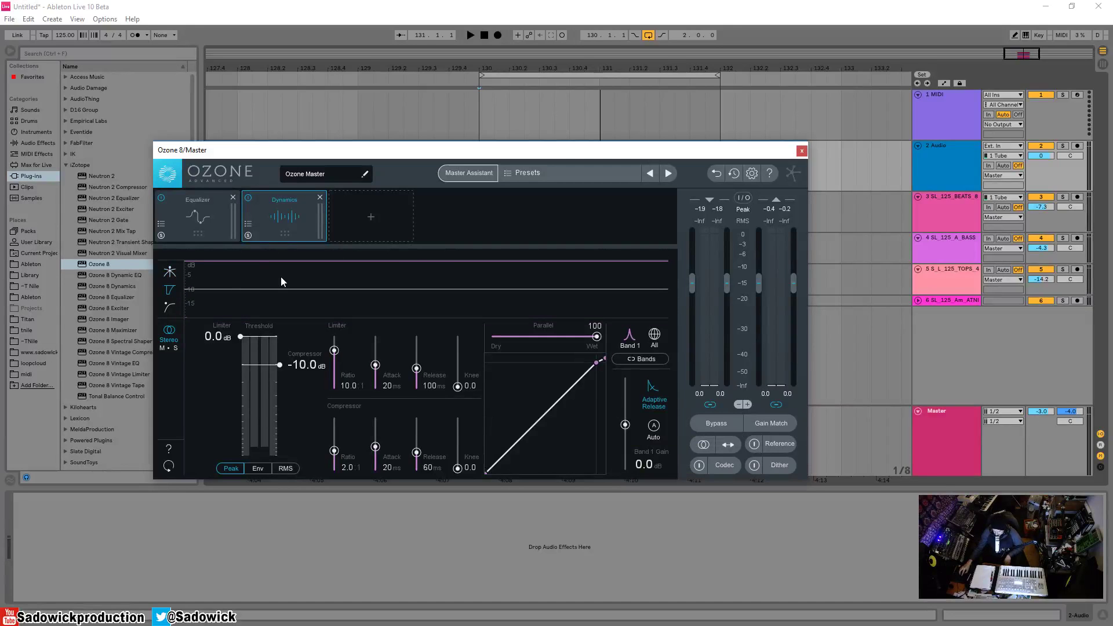
key(space)
drag(281, 366, 280, 372)
drag(416, 452, 415, 432)
key(space)
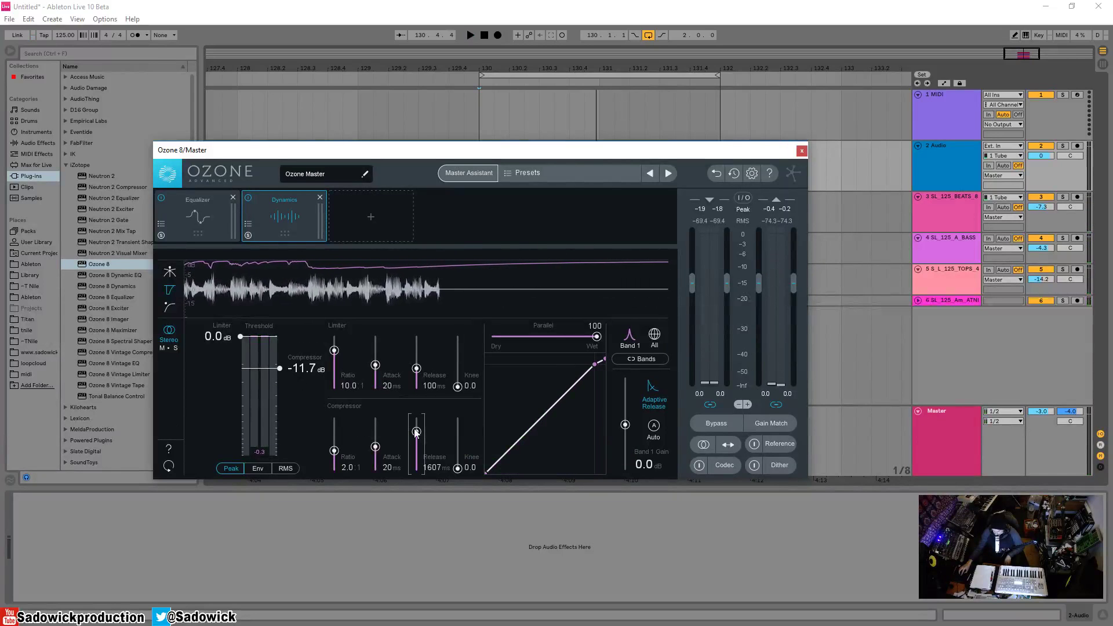
drag(415, 432, 376, 469)
key(space)
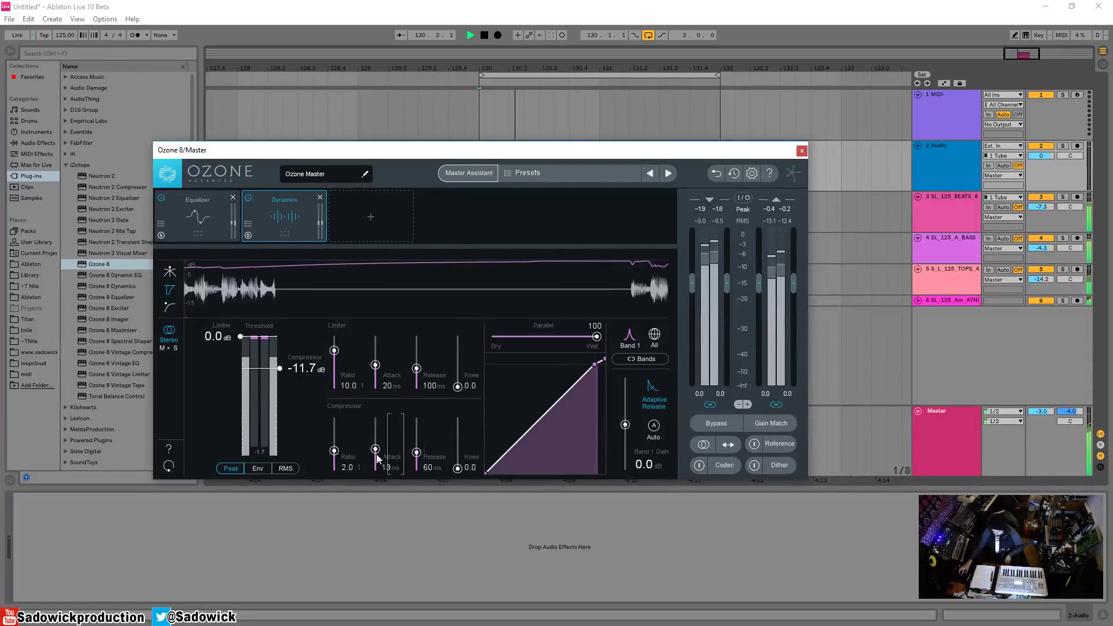
drag(279, 369, 278, 363)
key(space)
key(space)
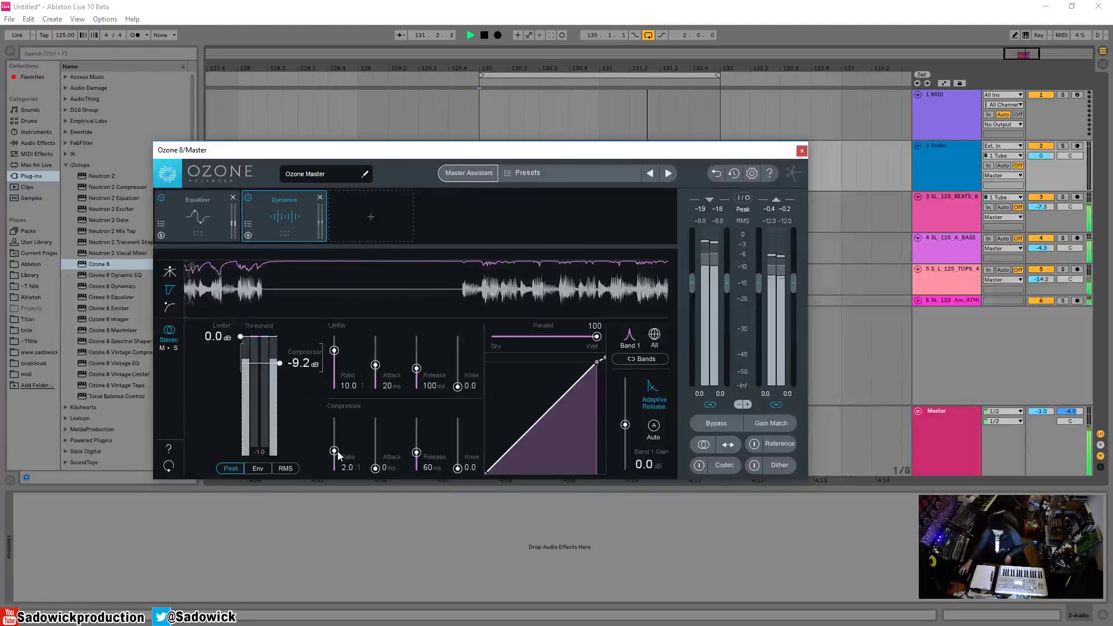
- Test linked thresholds at -13.8 dB, then return the limiter to 0.0 dB with compressor at -11.9 dB
key(space)
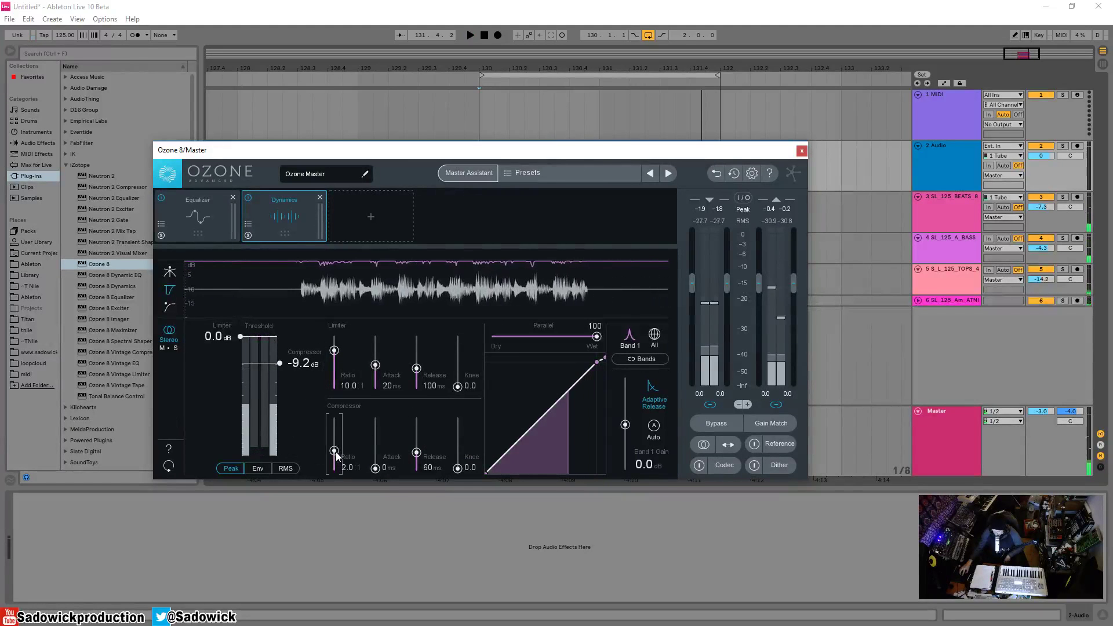
mouse_move(244, 363)
mouse_down()
mouse_move(243, 341)
mouse_move(242, 355)
mouse_up()
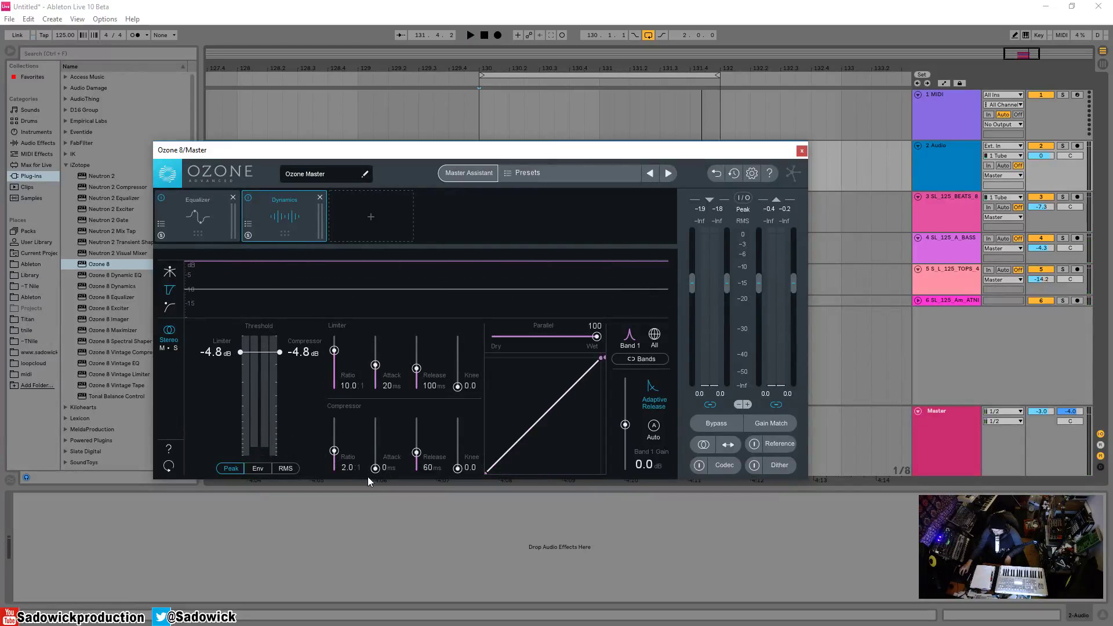
scroll(381, 477, up, 2)
key(space)
drag(239, 352, 240, 373)
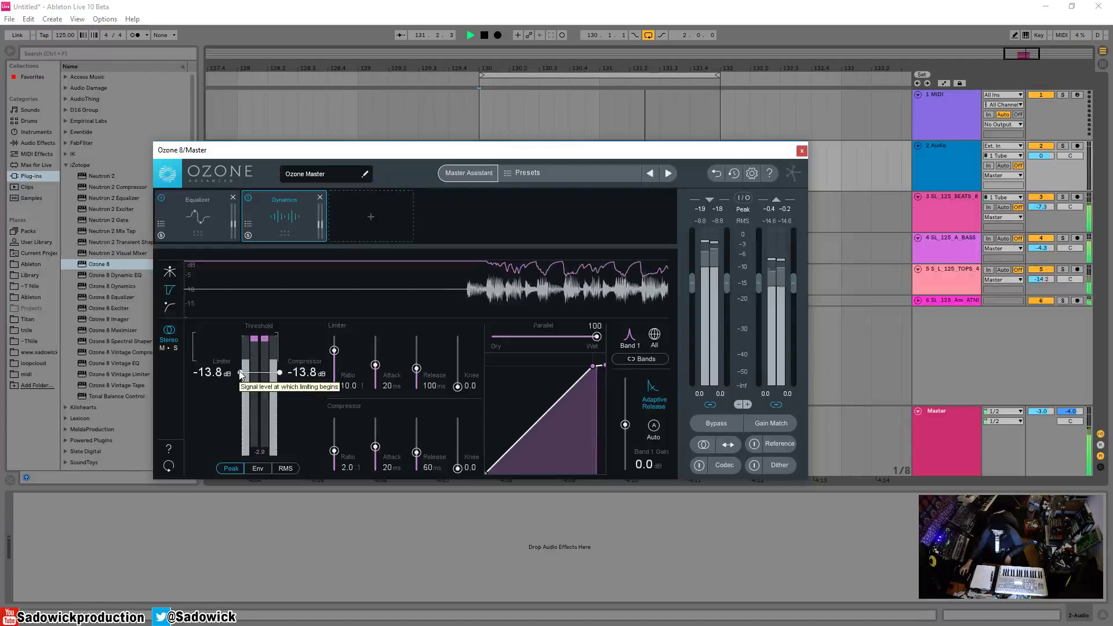
key(space)
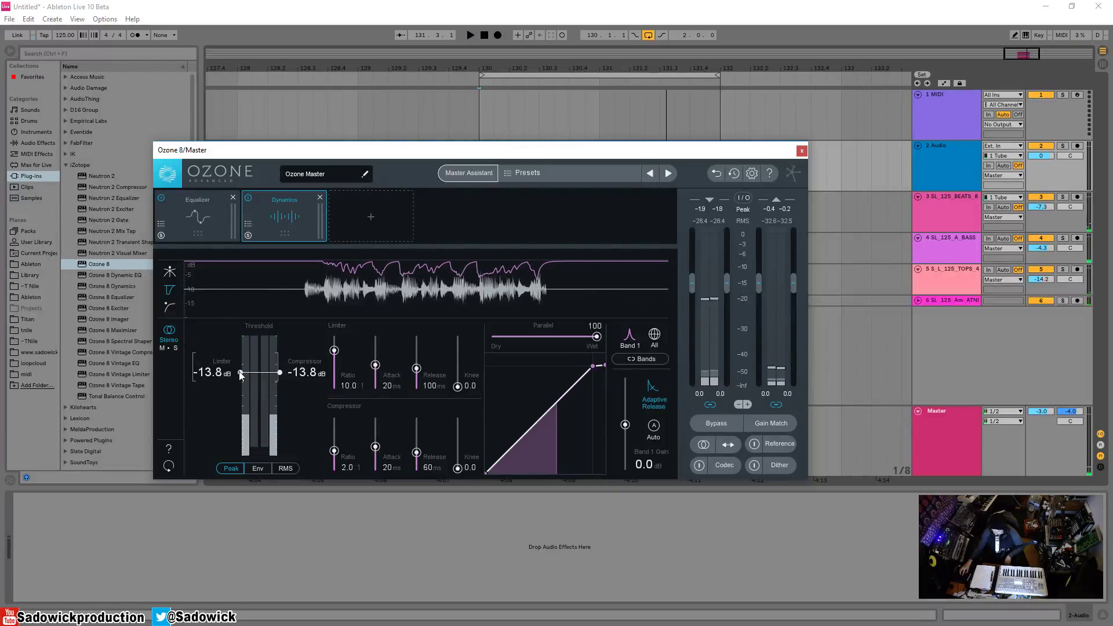
drag(240, 373, 240, 336)
- Set the compressor threshold to -11.9 dB and add three crossovers in the band view
drag(281, 374, 281, 368)
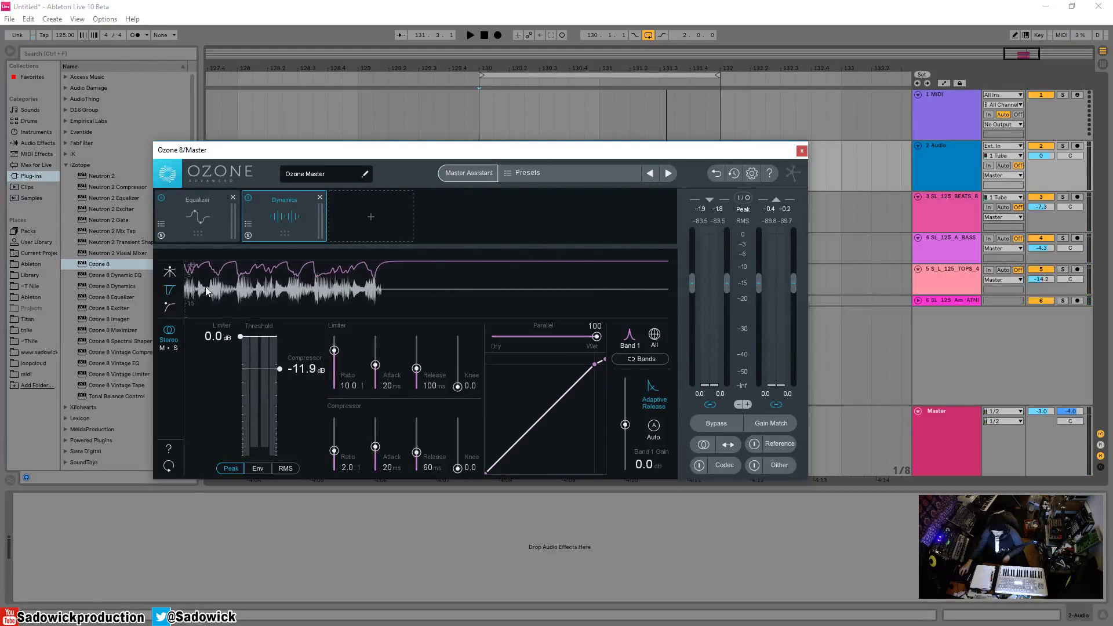
click(171, 274)
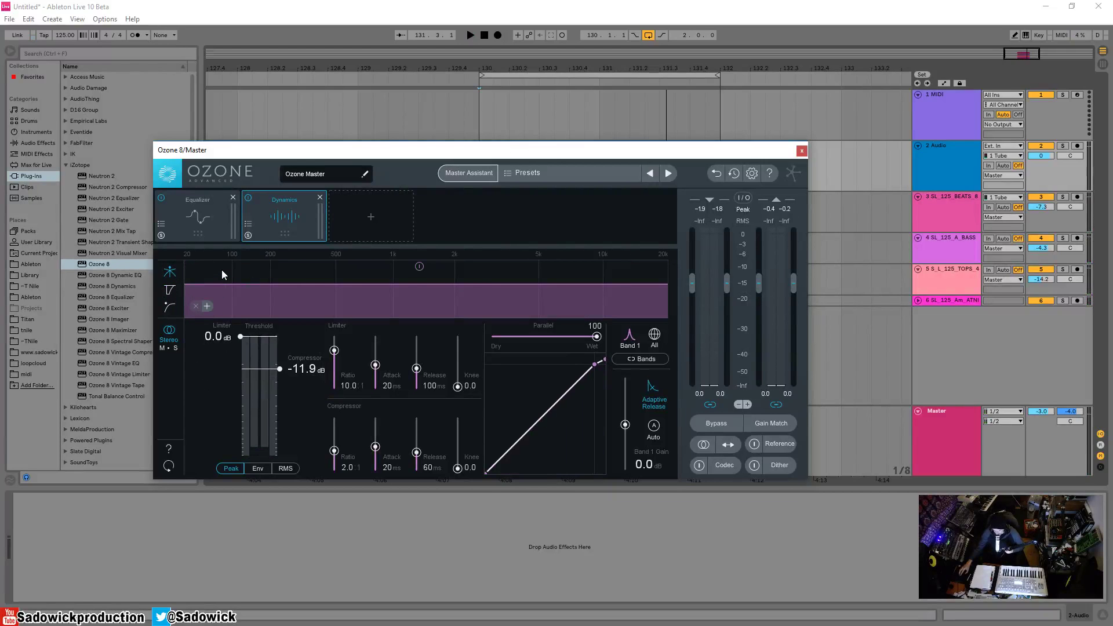
click(211, 305)
click(211, 307)
click(211, 308)
drag(250, 275, 253, 276)
drag(280, 368, 284, 311)
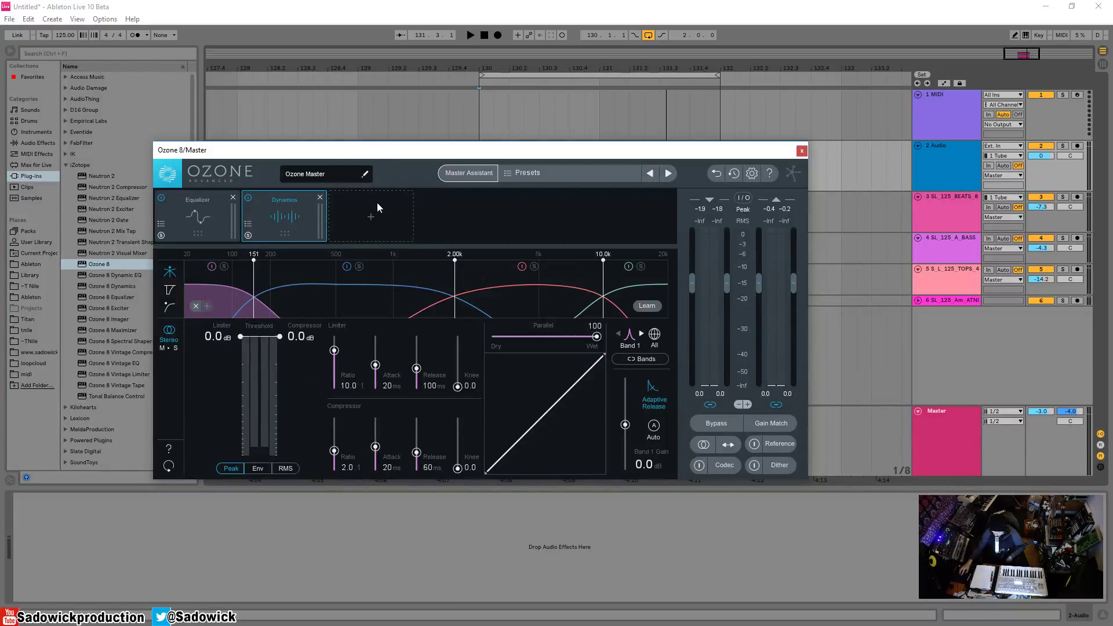
- Replace the Dynamics module with a fresh one: four bands at 140 Hz, 2 kHz, 10 kHz
click(319, 197)
click(284, 216)
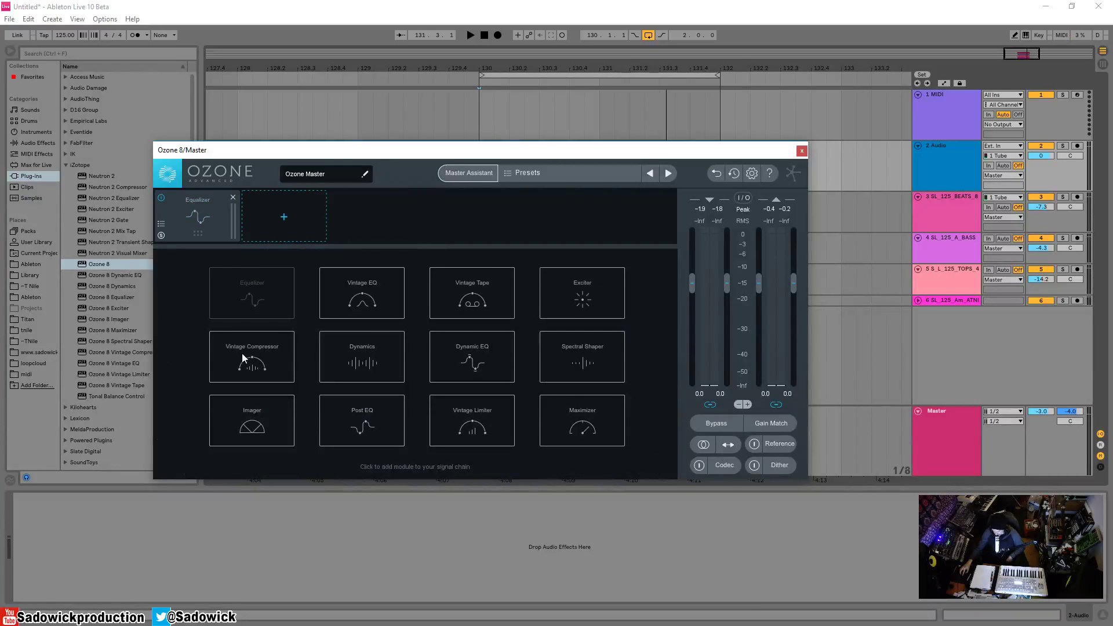
click(372, 358)
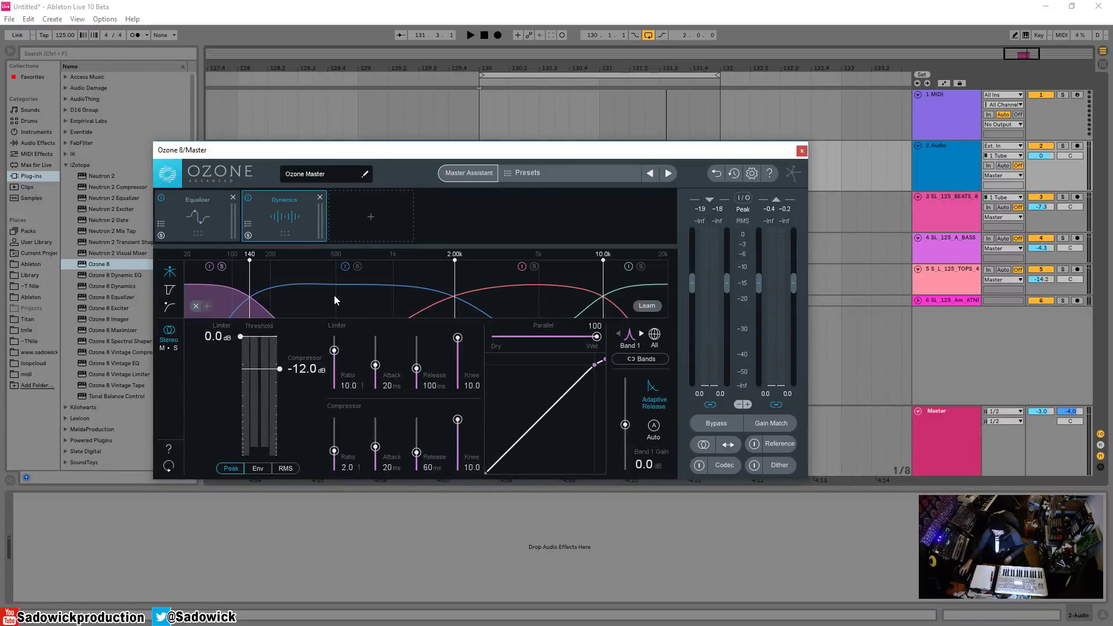
- Solo bands 1, 2 and 3 in turn during playback, then select band 3
key(space)
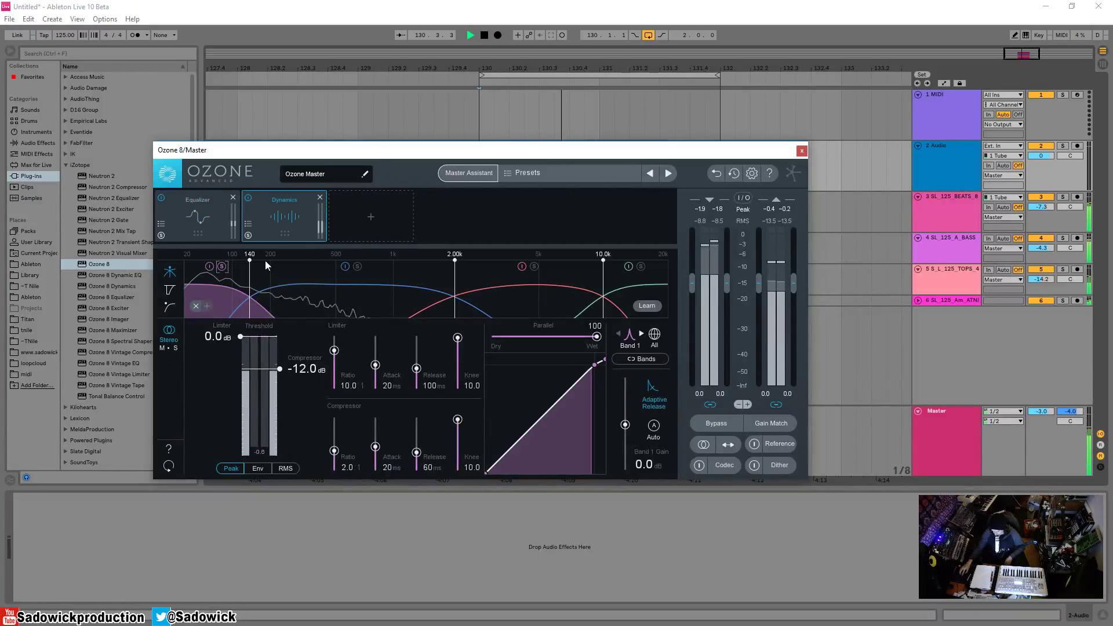
click(222, 267)
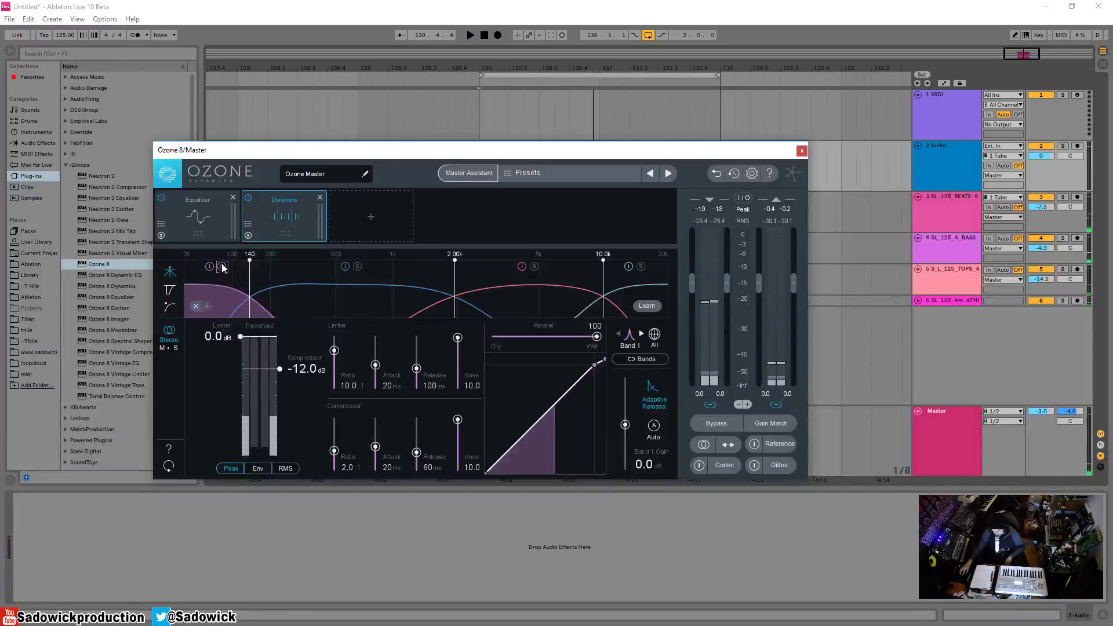
click(357, 266)
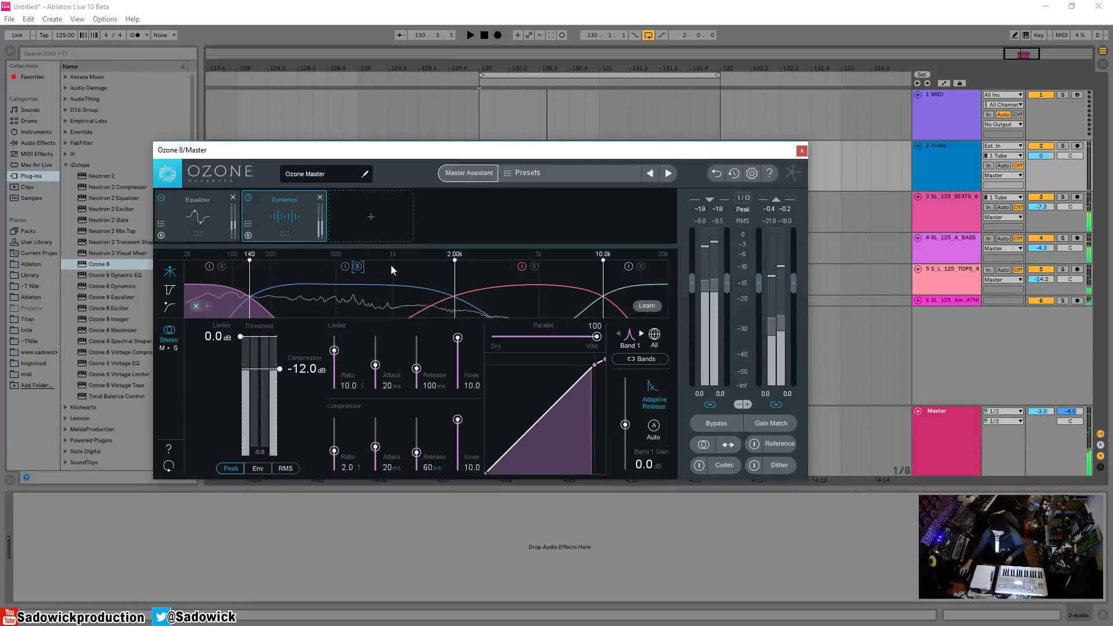
key(space)
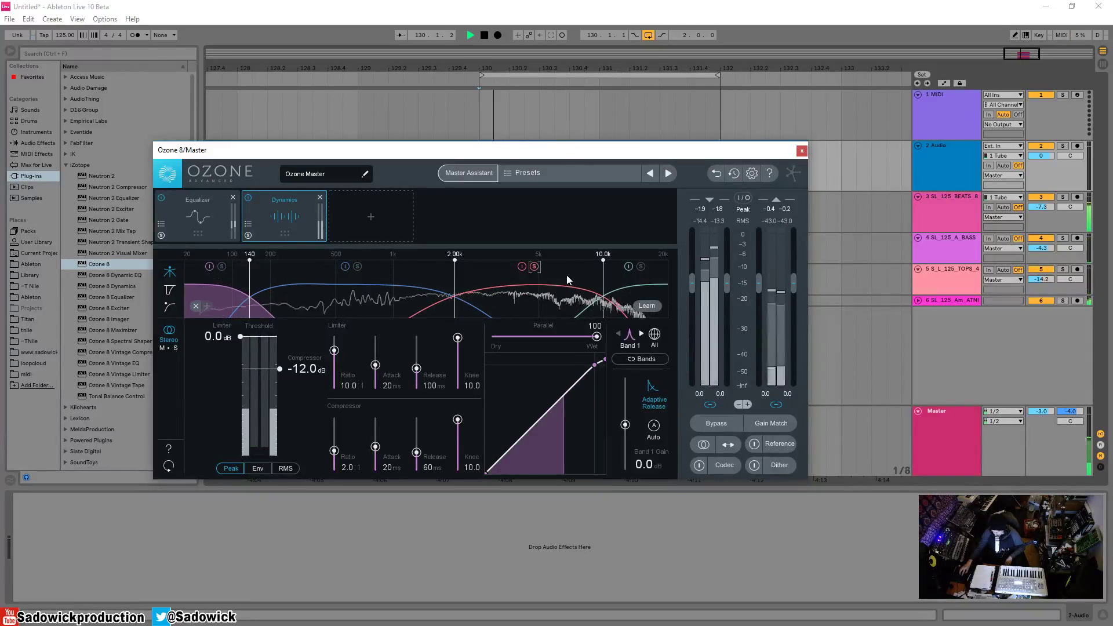
click(533, 266)
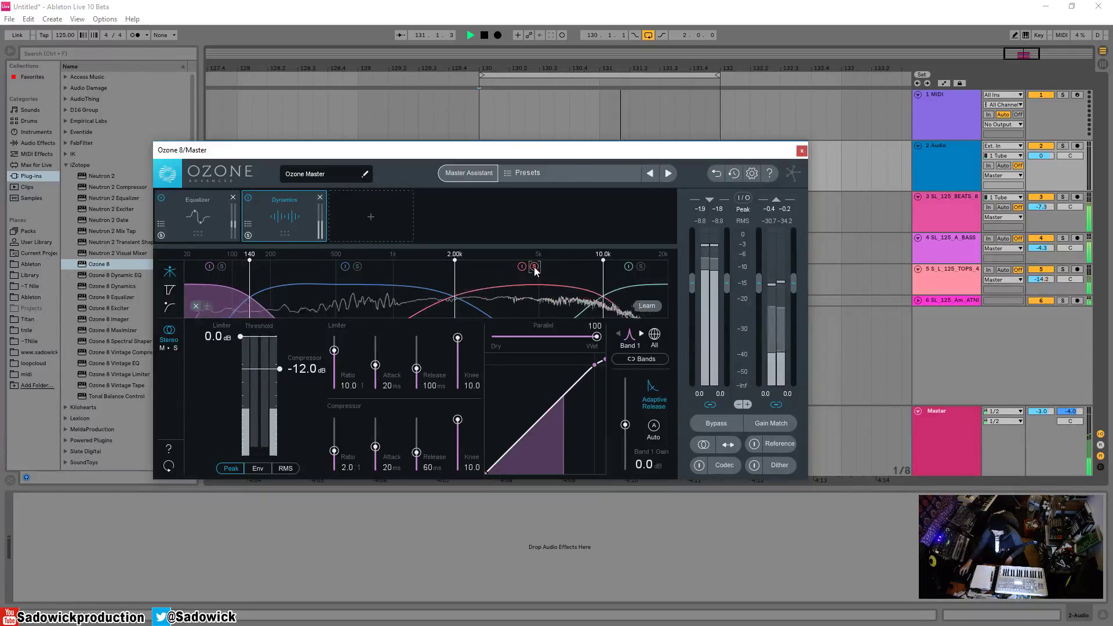
key(space)
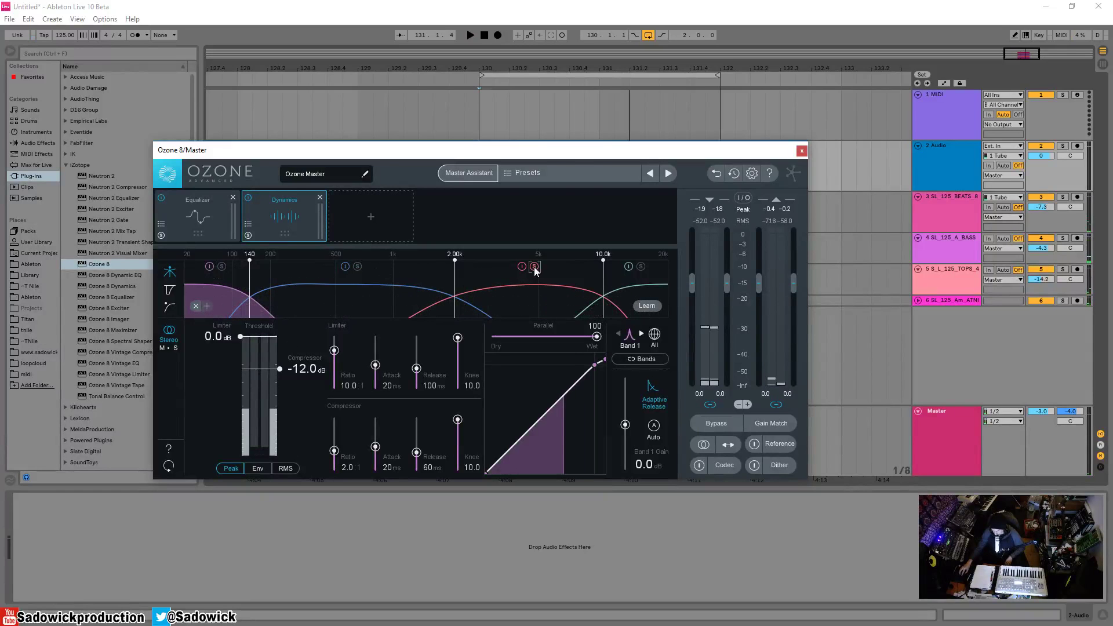
click(533, 291)
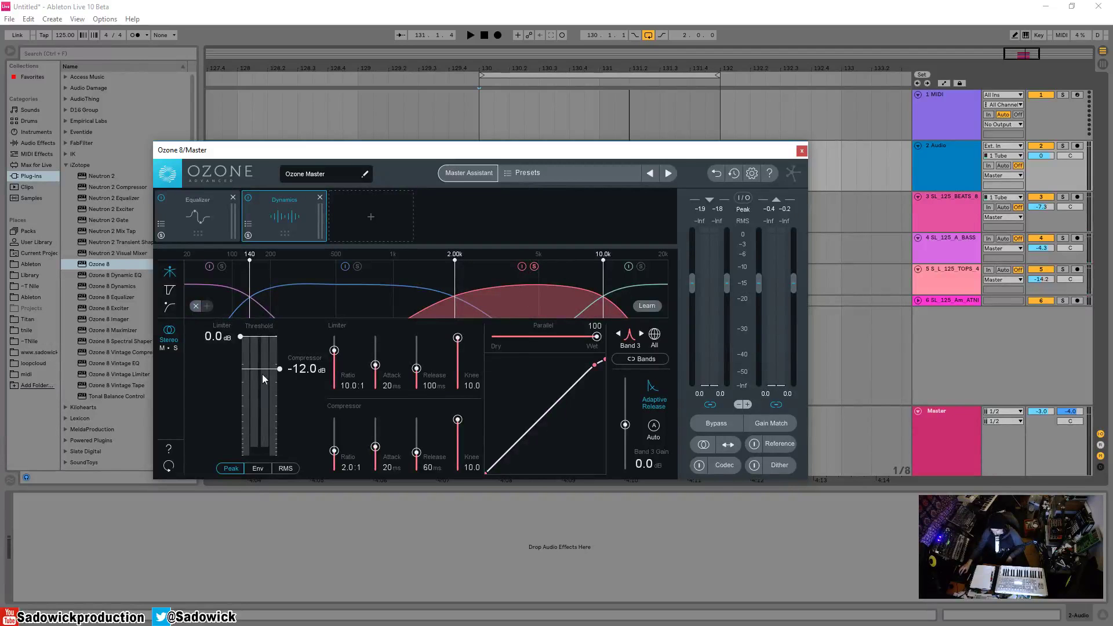
- Lower band 3's compressor threshold to -31.1 dB, audition a 0 ms attack, then restore 20 ms
drag(278, 369, 280, 397)
key(space)
key(space)
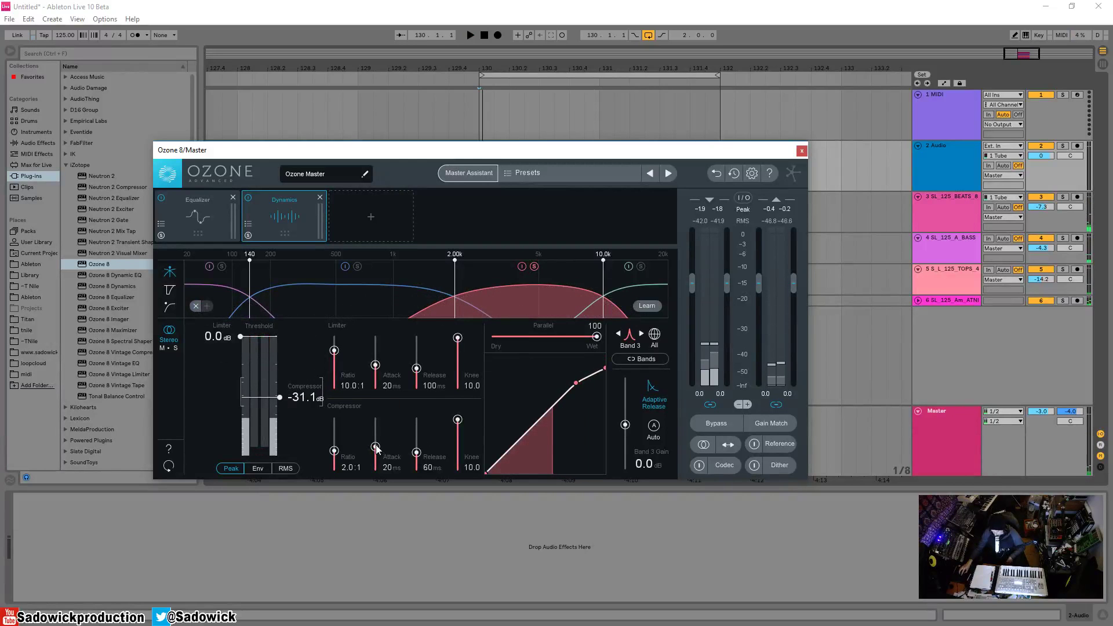
drag(375, 446, 376, 488)
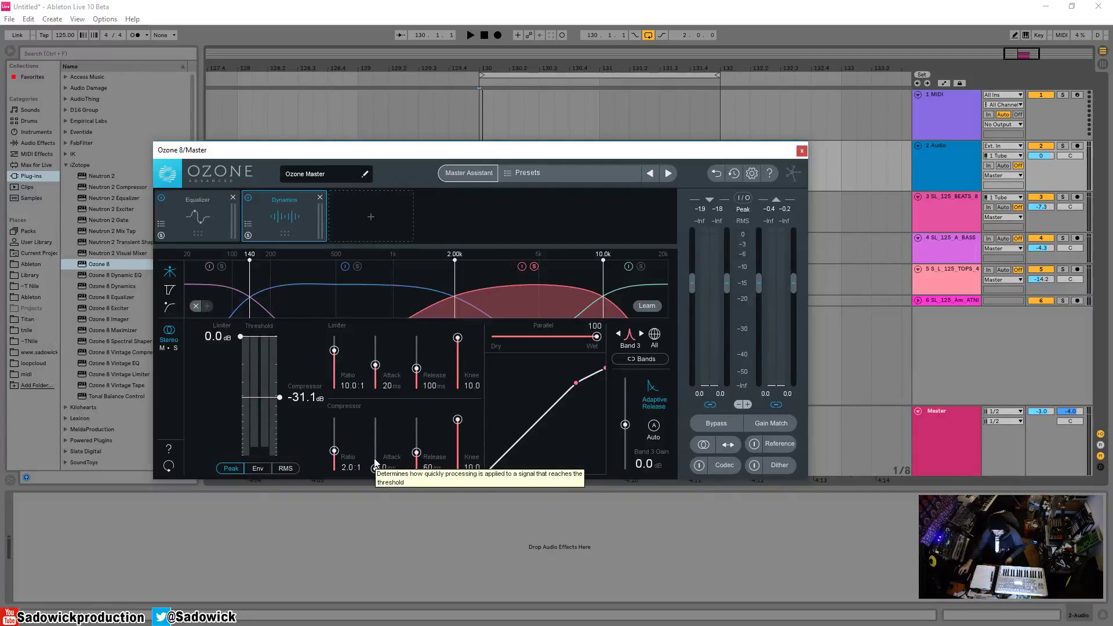
key(space)
key(space)
drag(375, 468, 375, 447)
key(space)
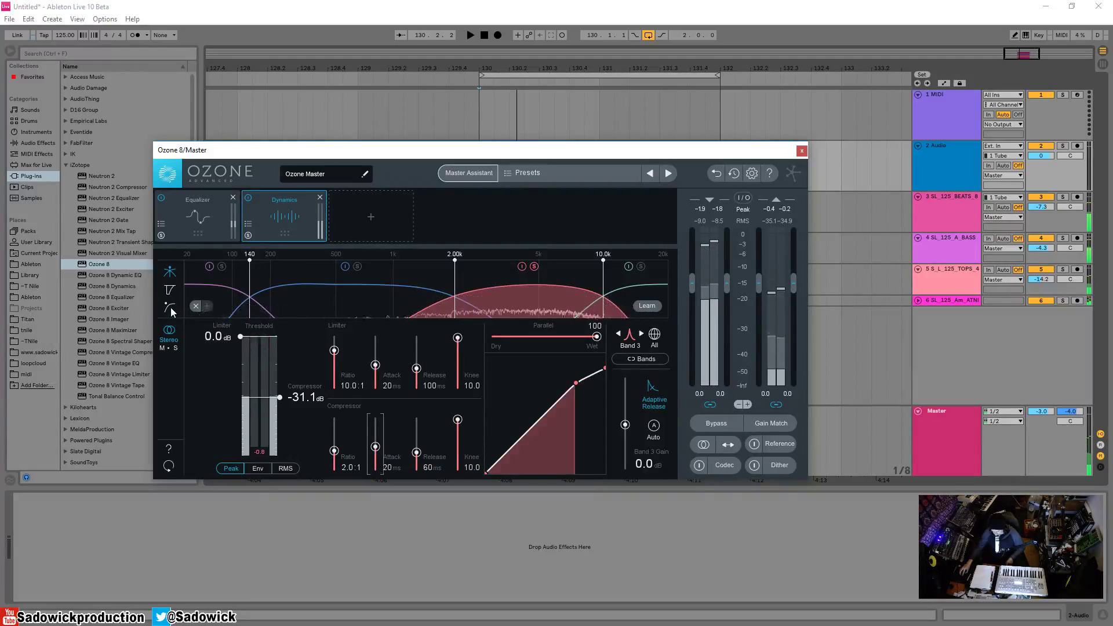
- On the gain-reduction trace, audition band 3 release at 0, 393 and 814 ms, ending at 60 ms
click(169, 290)
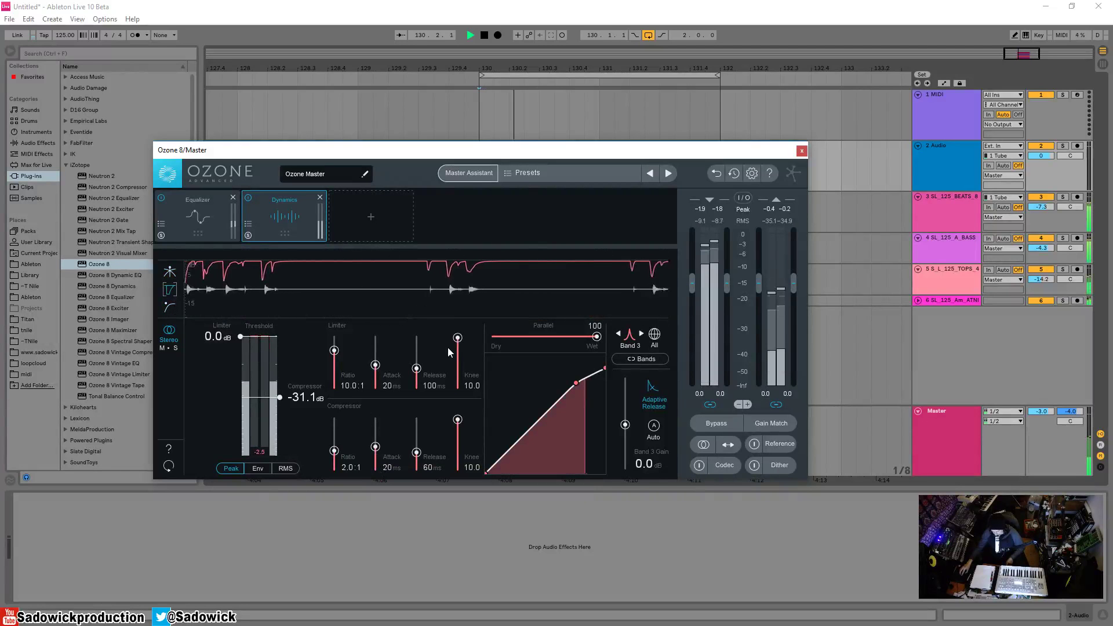
key(space)
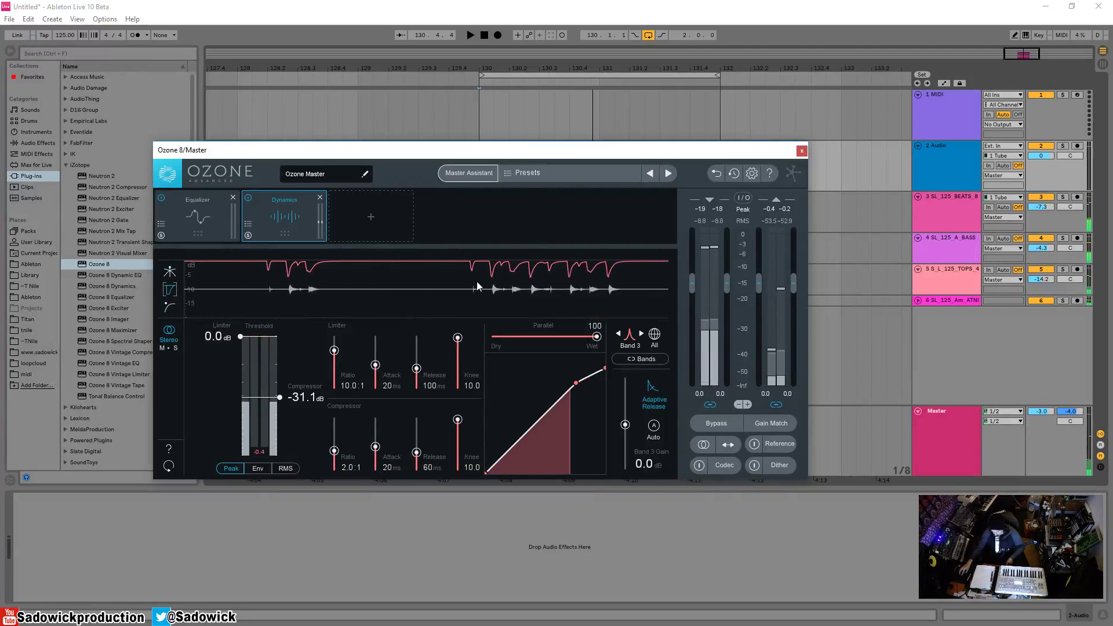
drag(416, 452, 418, 479)
key(space)
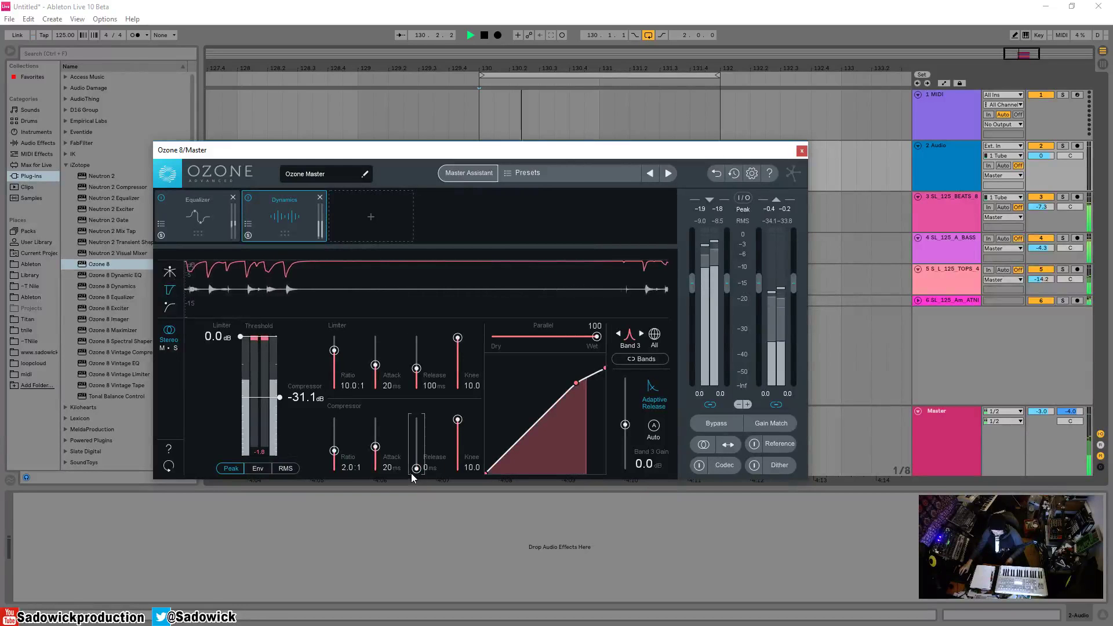
key(space)
drag(414, 457, 421, 439)
key(space)
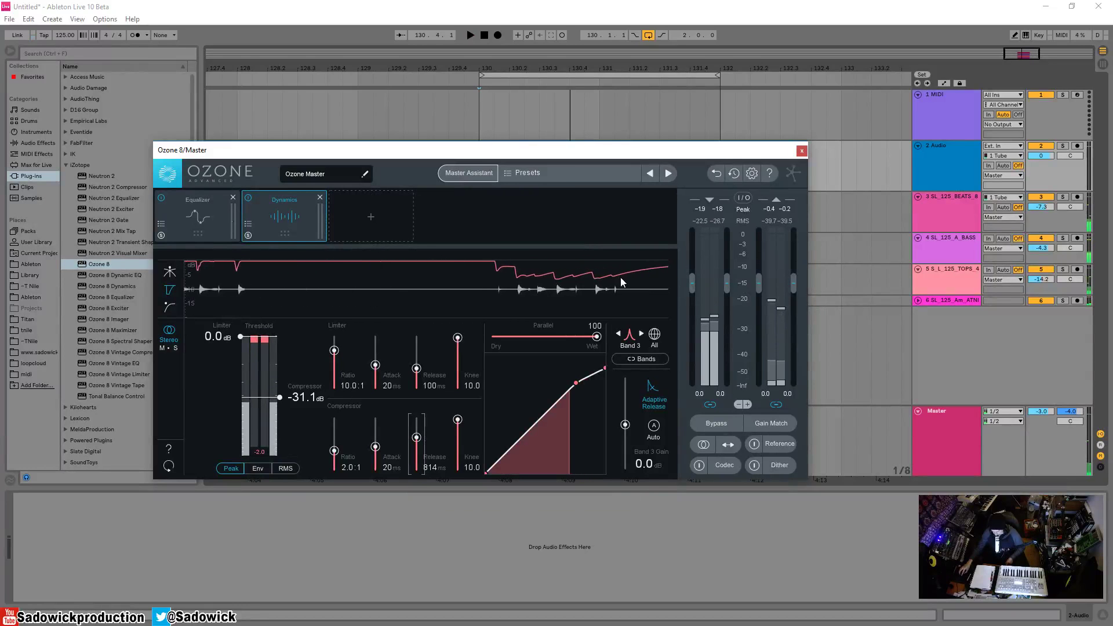
key(space)
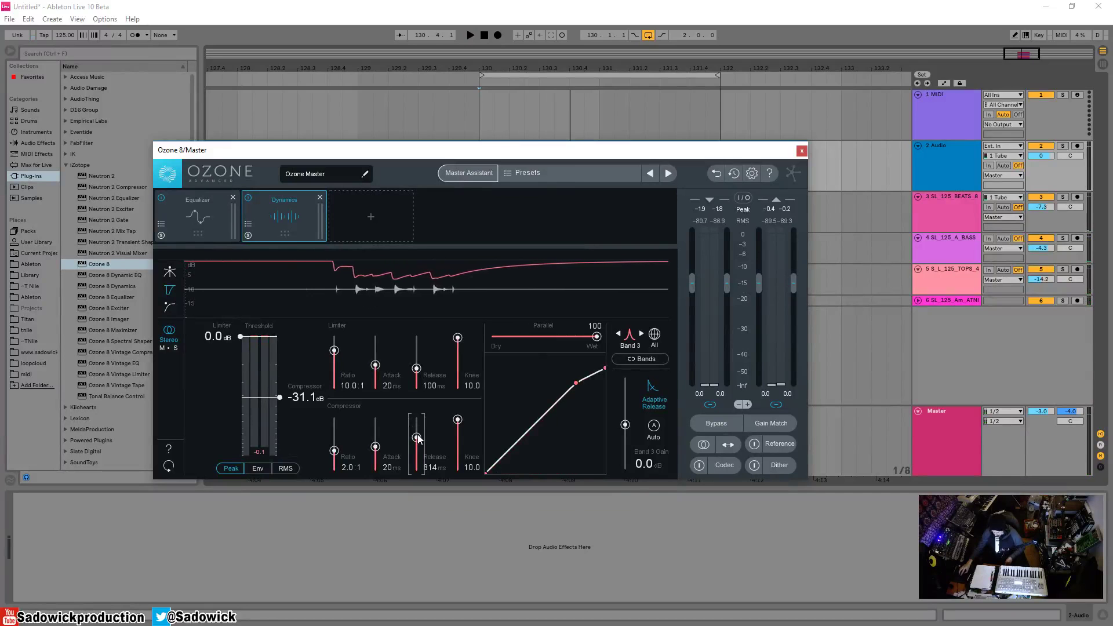
drag(418, 438, 417, 453)
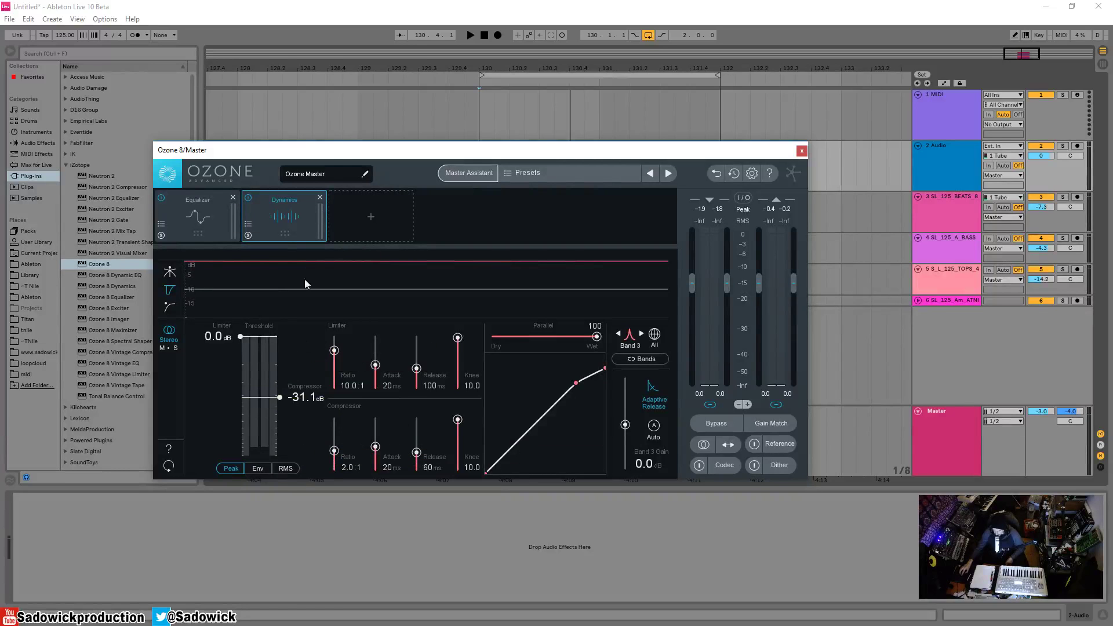
- In the crossover view, fine-tune band 3's threshold and boost its gain to 4.2 dB
click(170, 271)
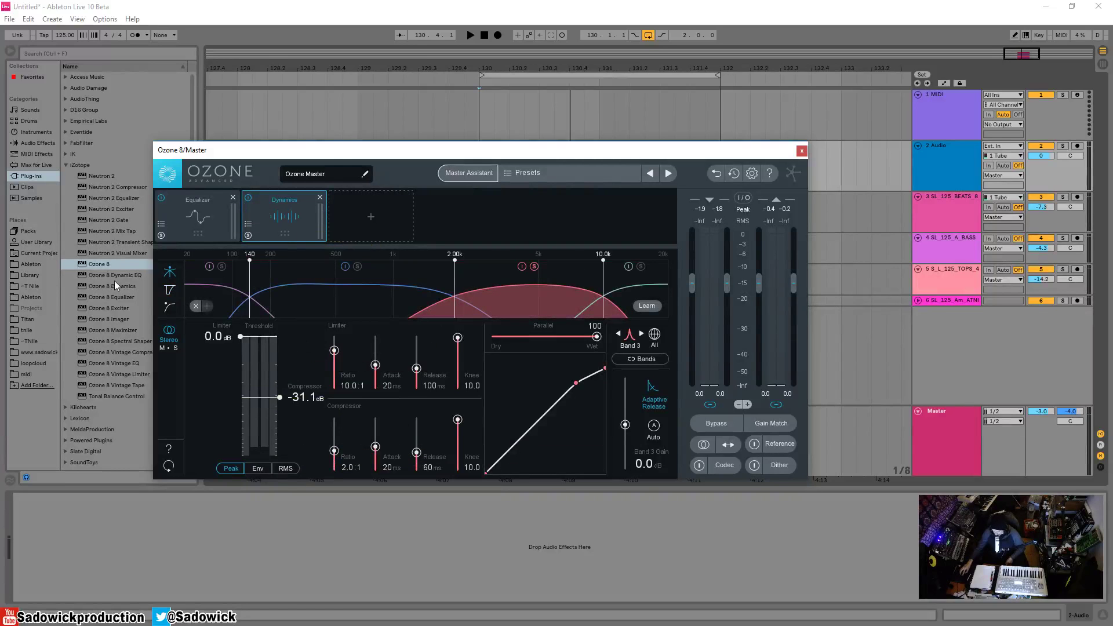
key(space)
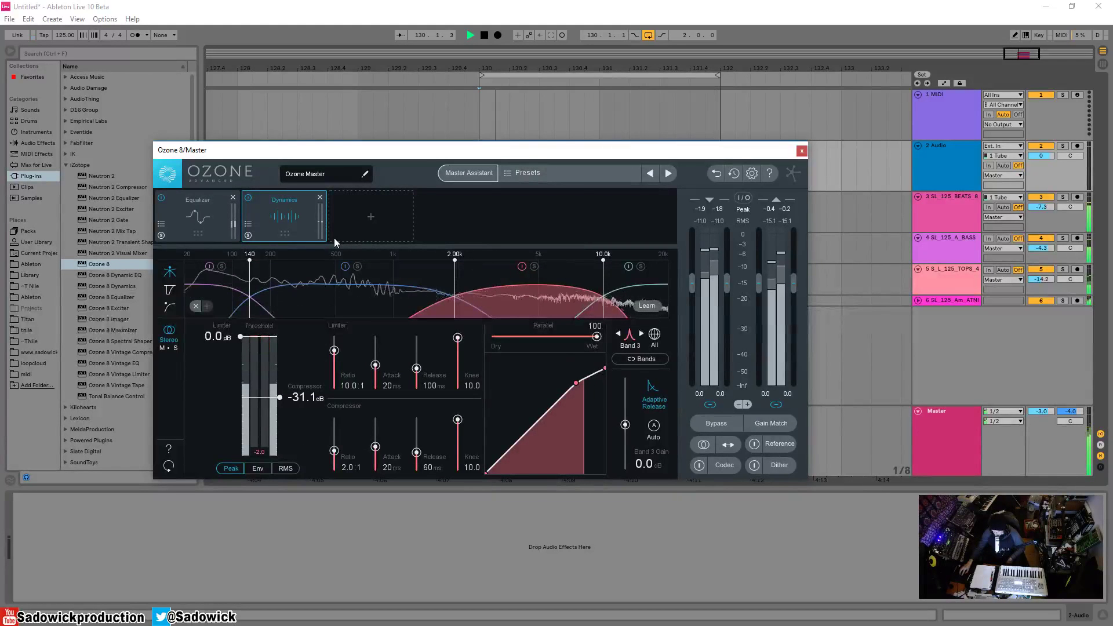
mouse_move(279, 398)
mouse_down()
mouse_move(283, 375)
mouse_move(280, 396)
mouse_up()
key(space)
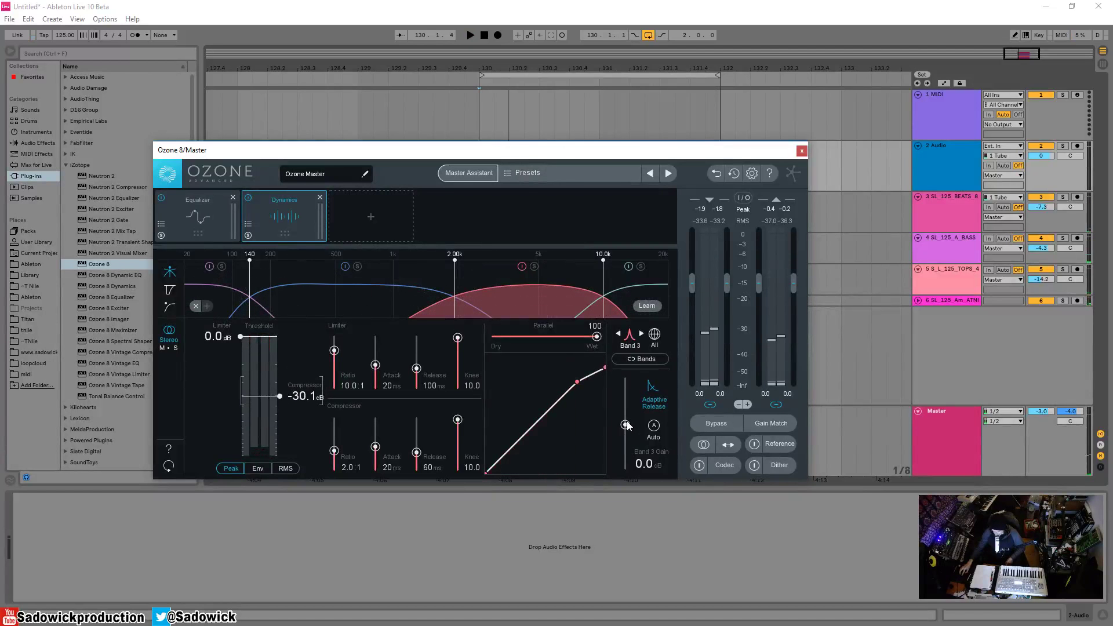
key(space)
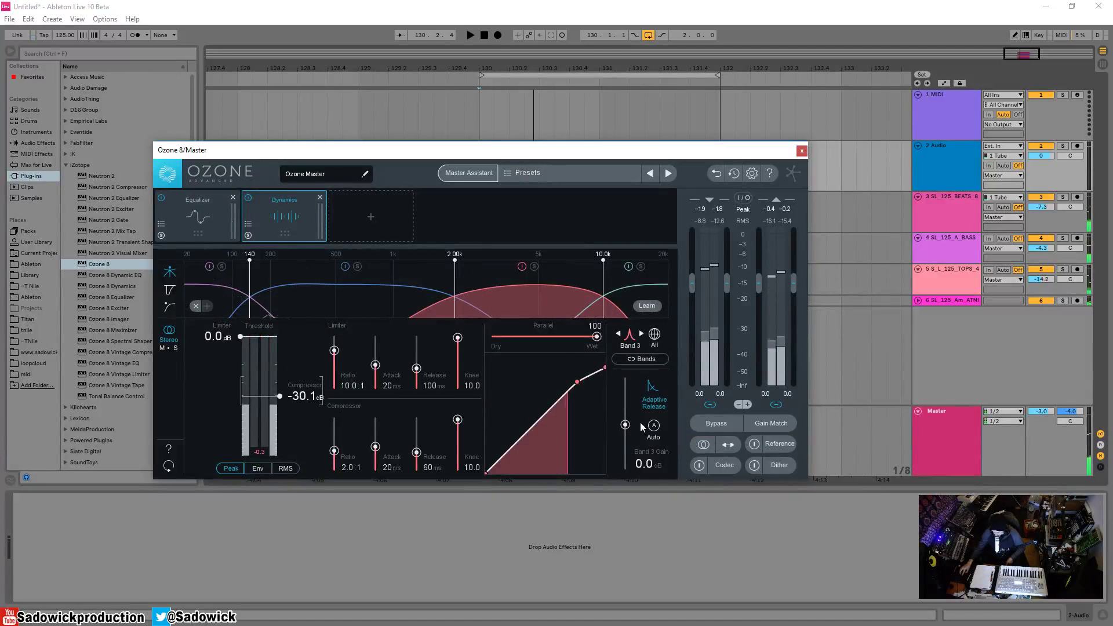
key(space)
drag(629, 433, 631, 423)
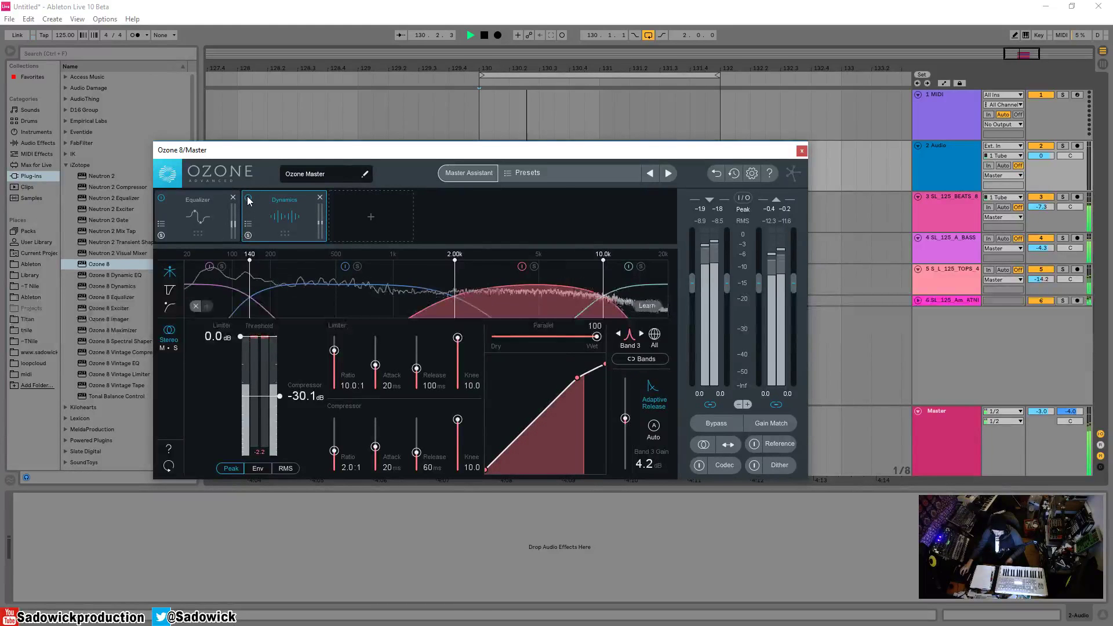
key(space)
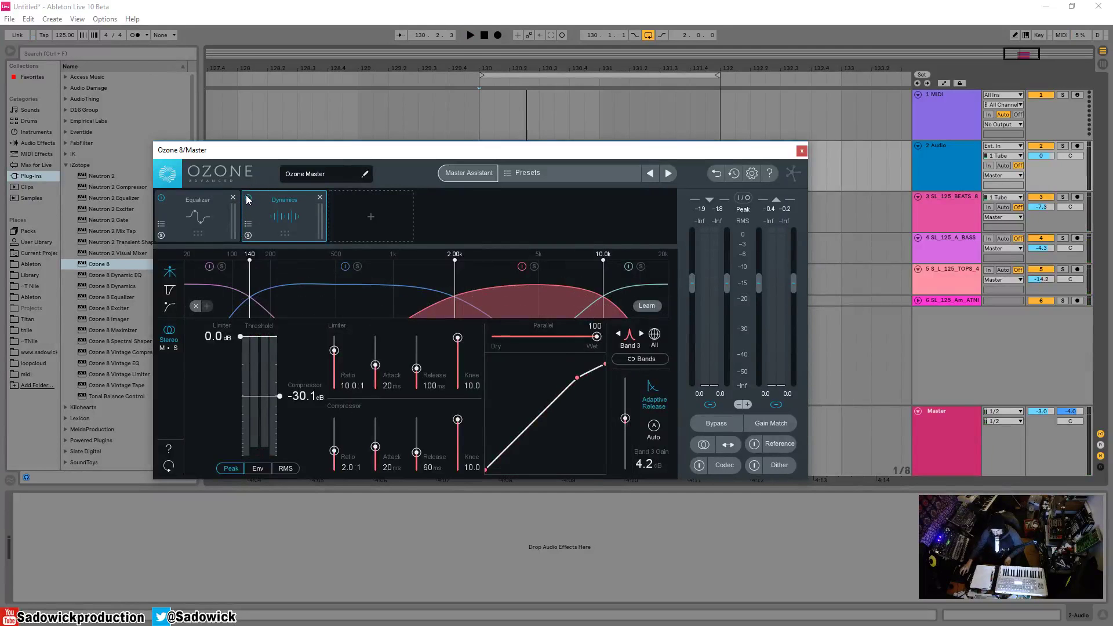
- A/B the song with the Dynamics module bypassed and re-enabled, then select band 1
key(space)
click(248, 197)
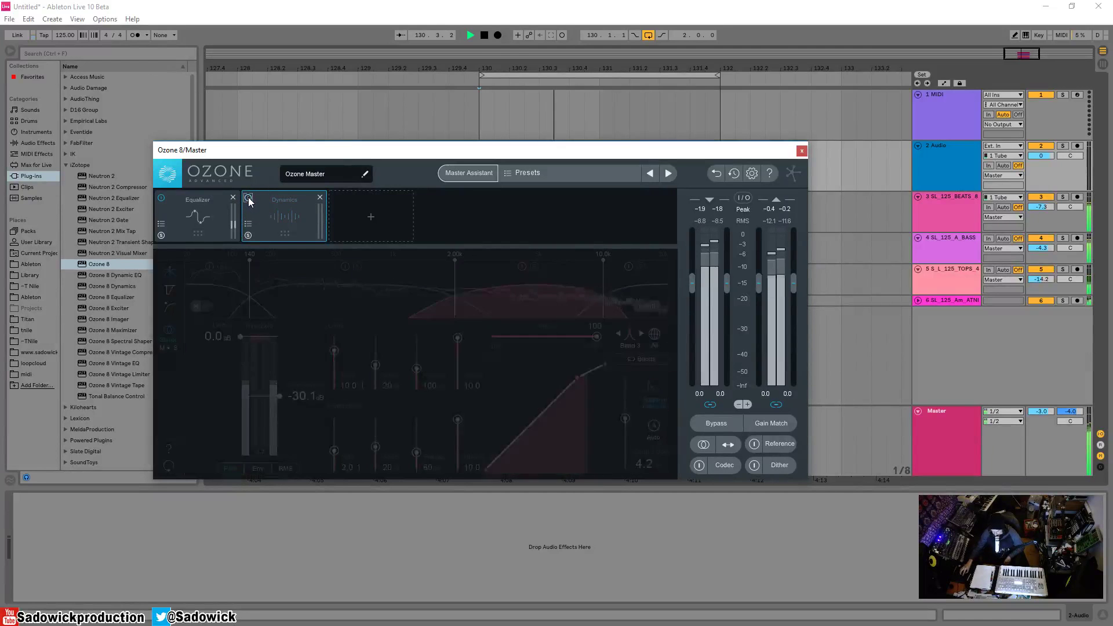
click(248, 198)
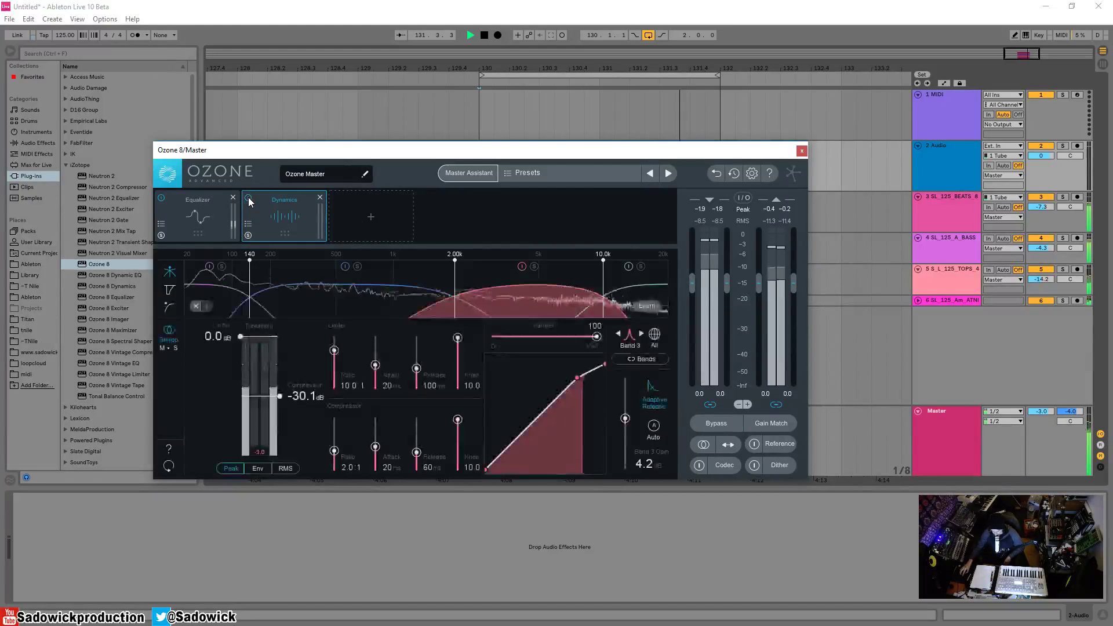
key(space)
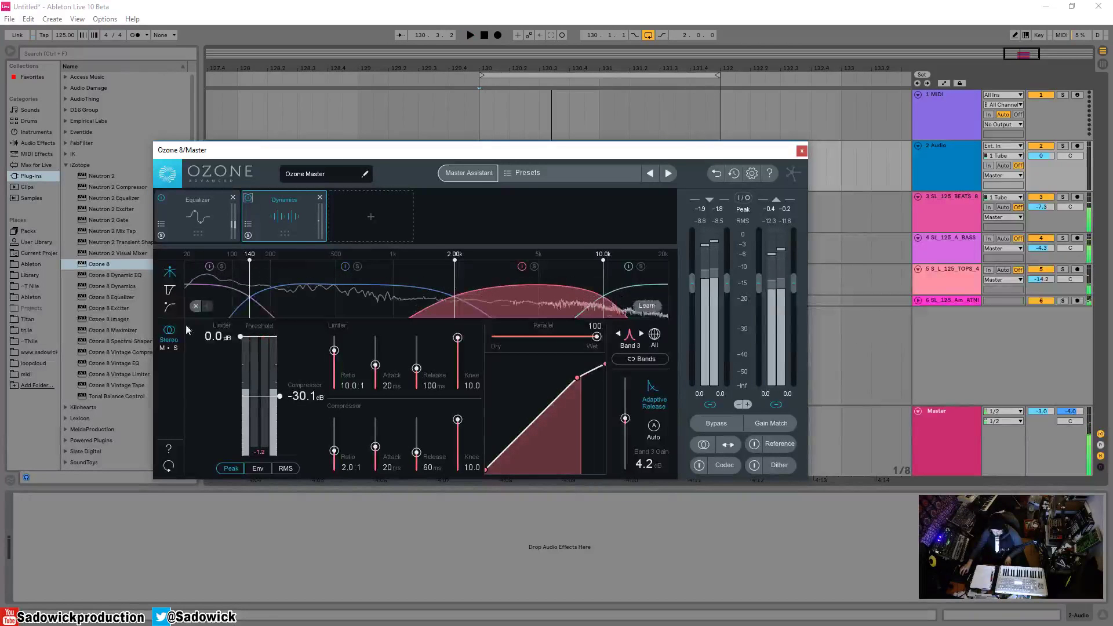
click(230, 290)
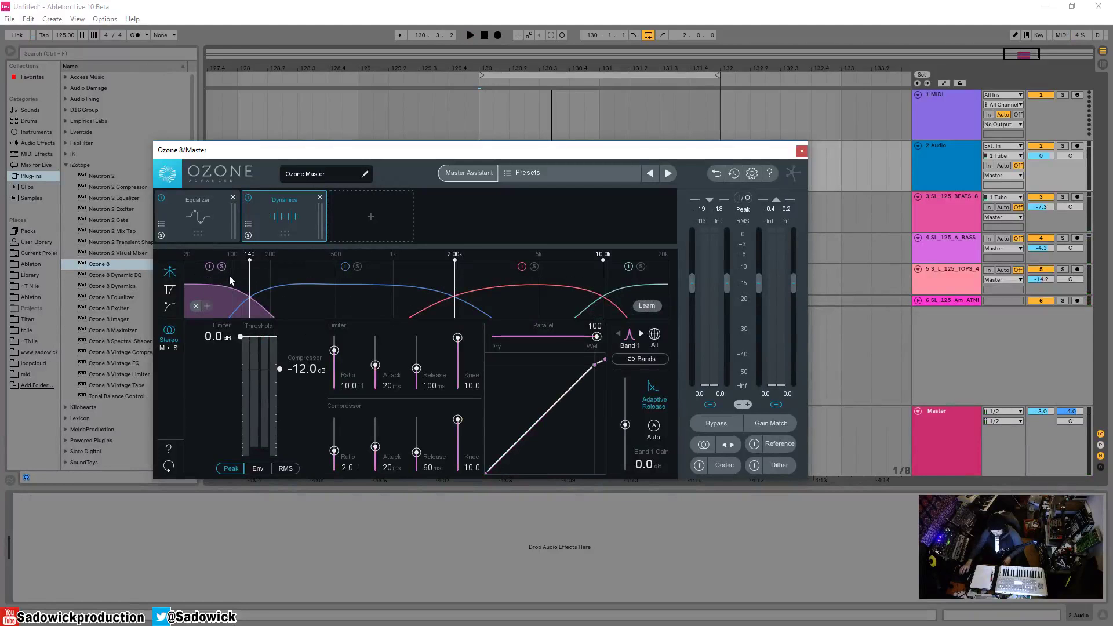
- With playback running, nudge band 2's compressor threshold, then return to band 1
key(space)
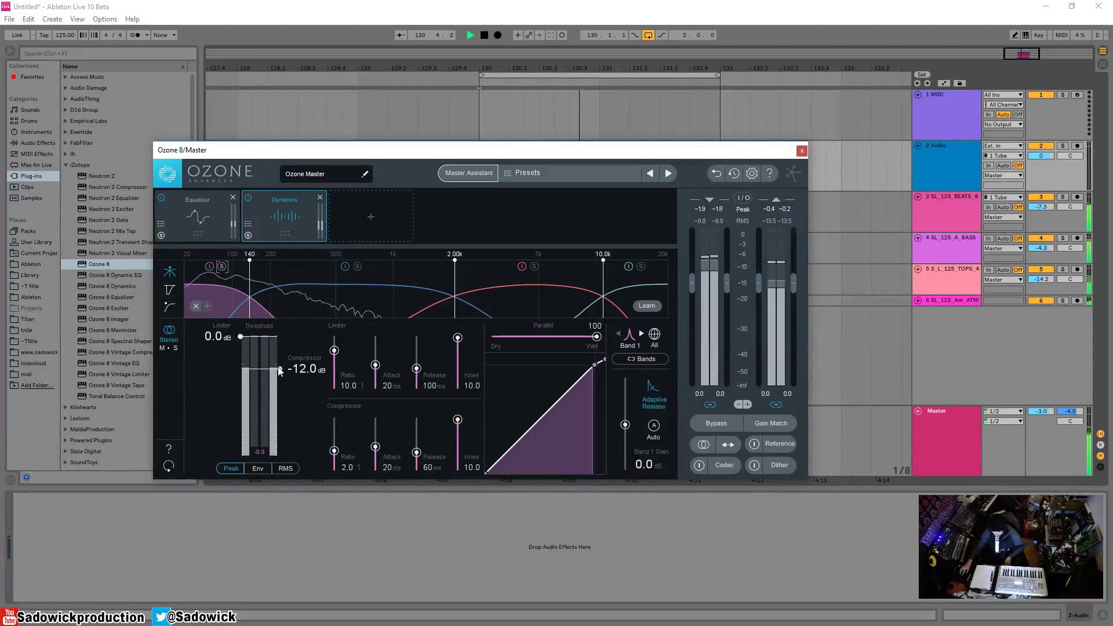
click(303, 288)
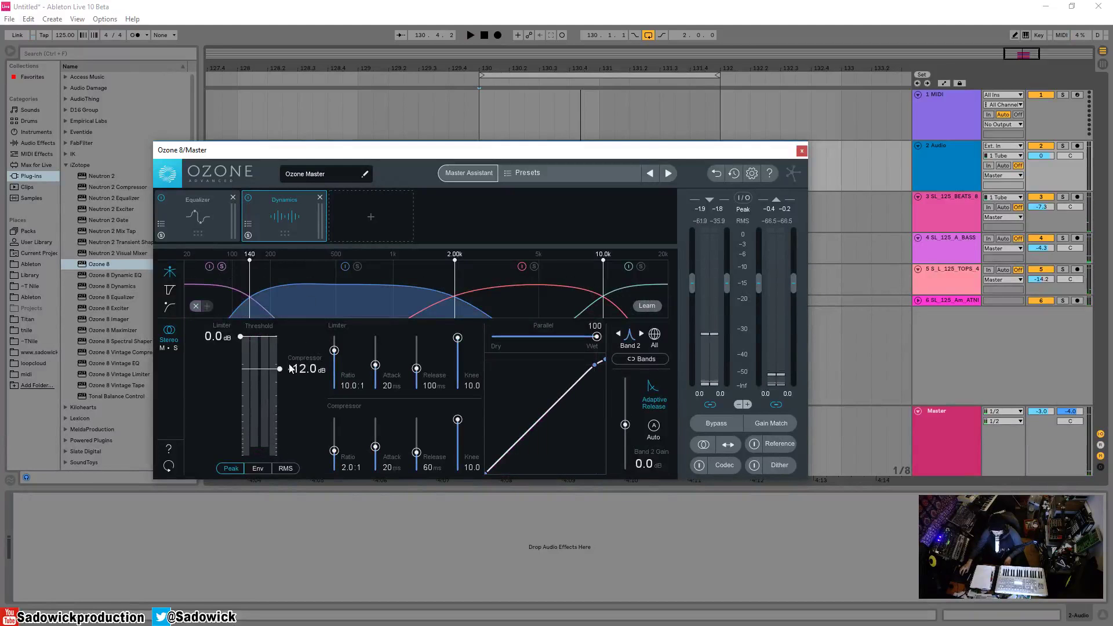
mouse_move(291, 369)
mouse_down()
mouse_move(280, 356)
mouse_move(279, 395)
mouse_move(280, 374)
mouse_up()
click(225, 272)
- Give band 1 a 94 ms attack and -20.8 dB threshold, viewing the gain-reduction trace
key(space)
key(space)
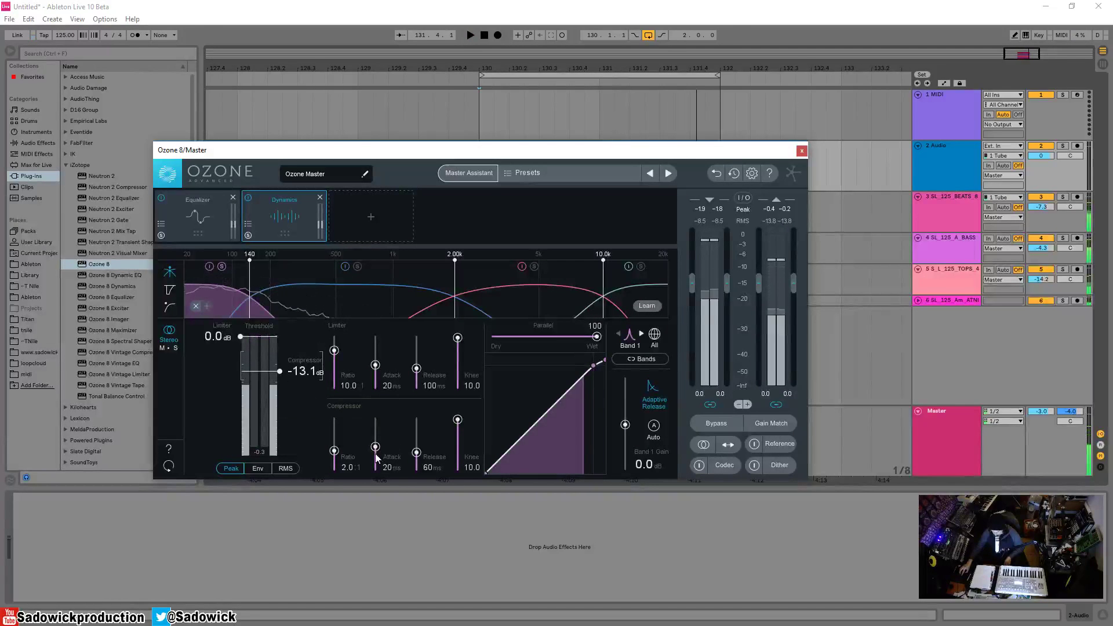
drag(374, 454, 417, 461)
key(space)
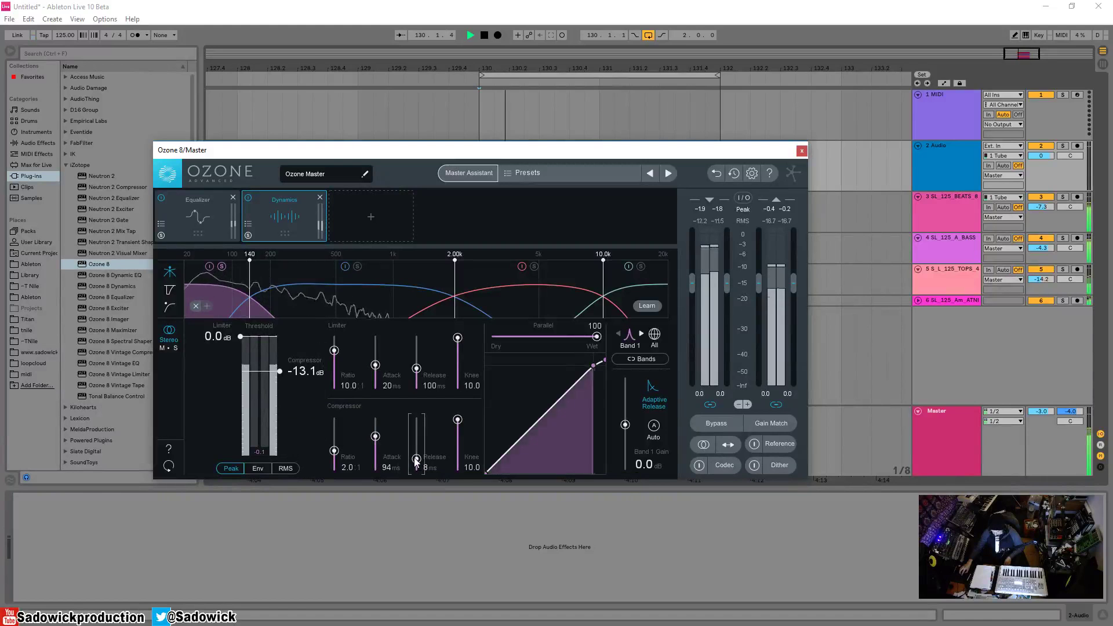
key(space)
click(170, 289)
key(space)
drag(279, 371, 280, 384)
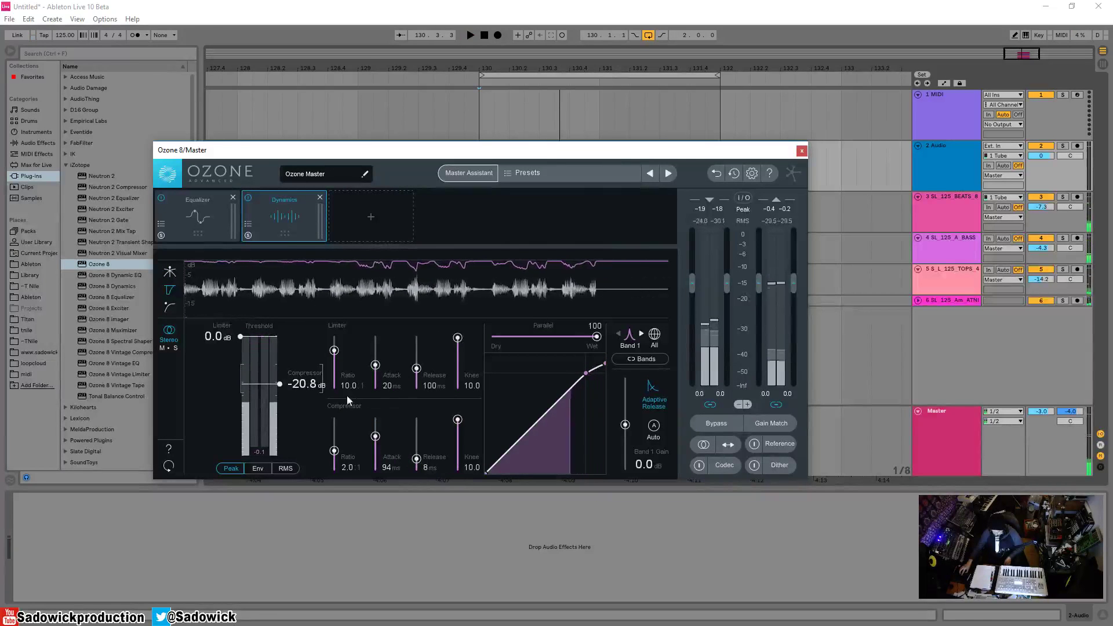
- Switch the Dynamics display back to the four-band crossover view with live spectrum and replay the song
key(space)
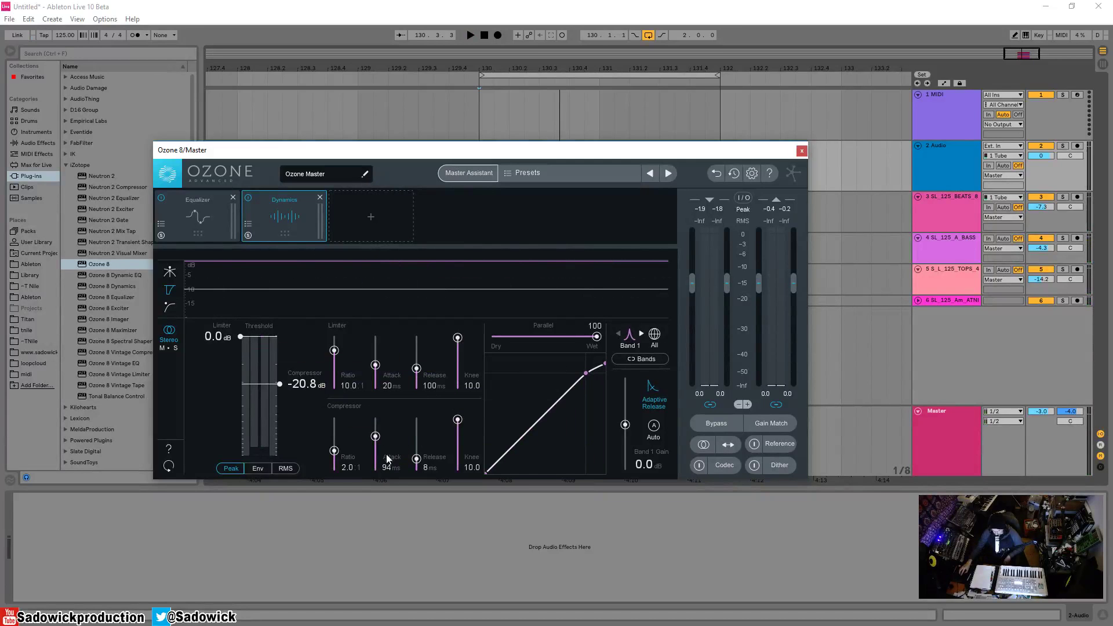
key(space)
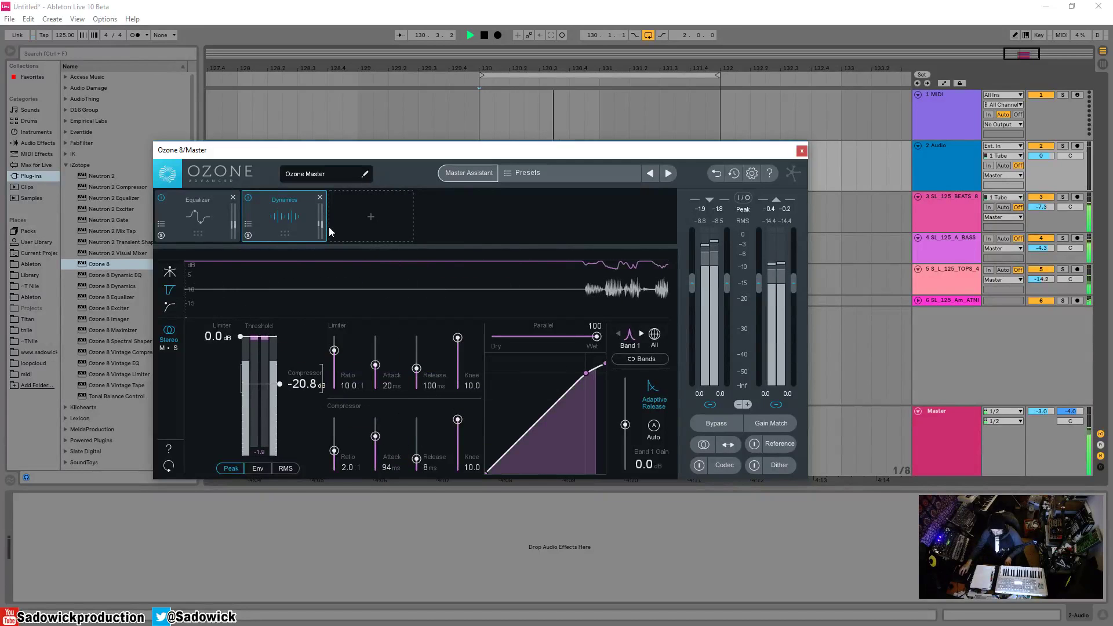
click(170, 270)
key(space)
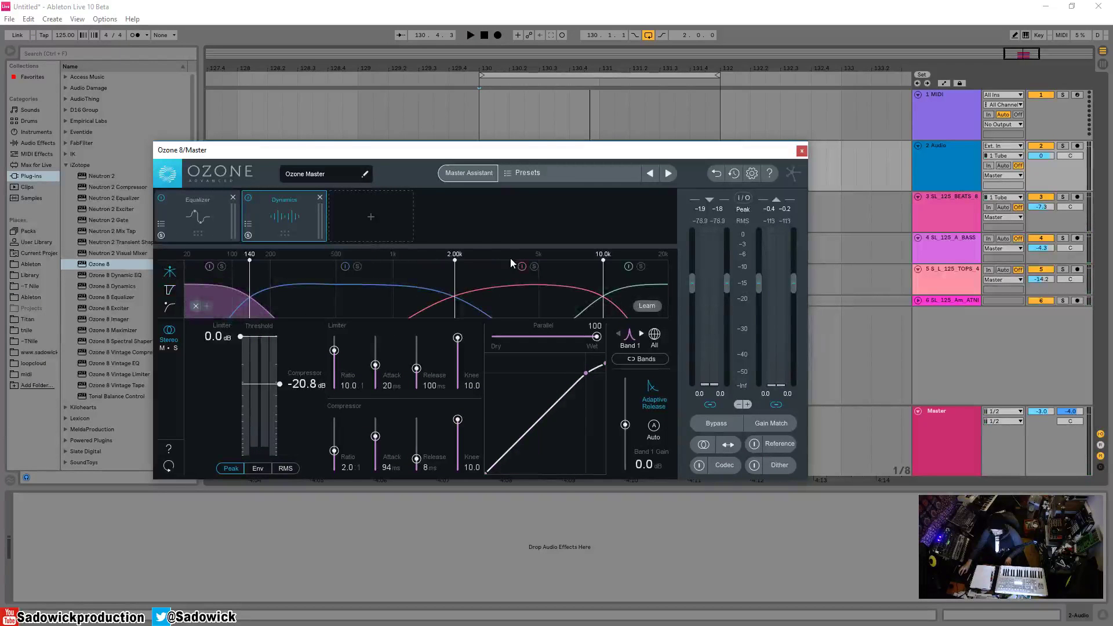
key(space)
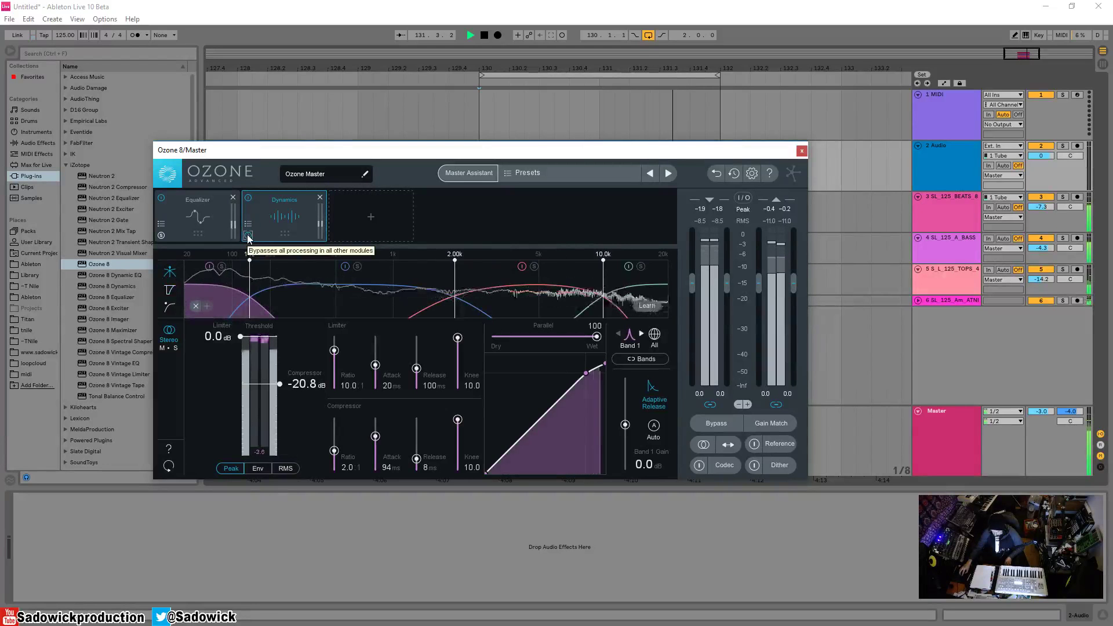
click(249, 197)
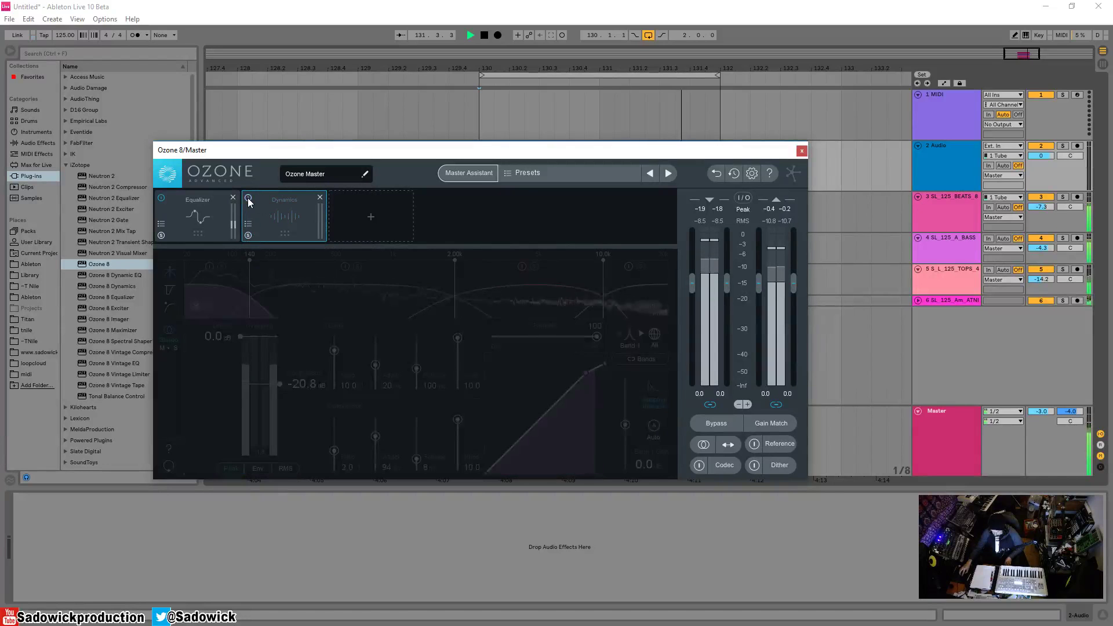
click(249, 197)
click(248, 197)
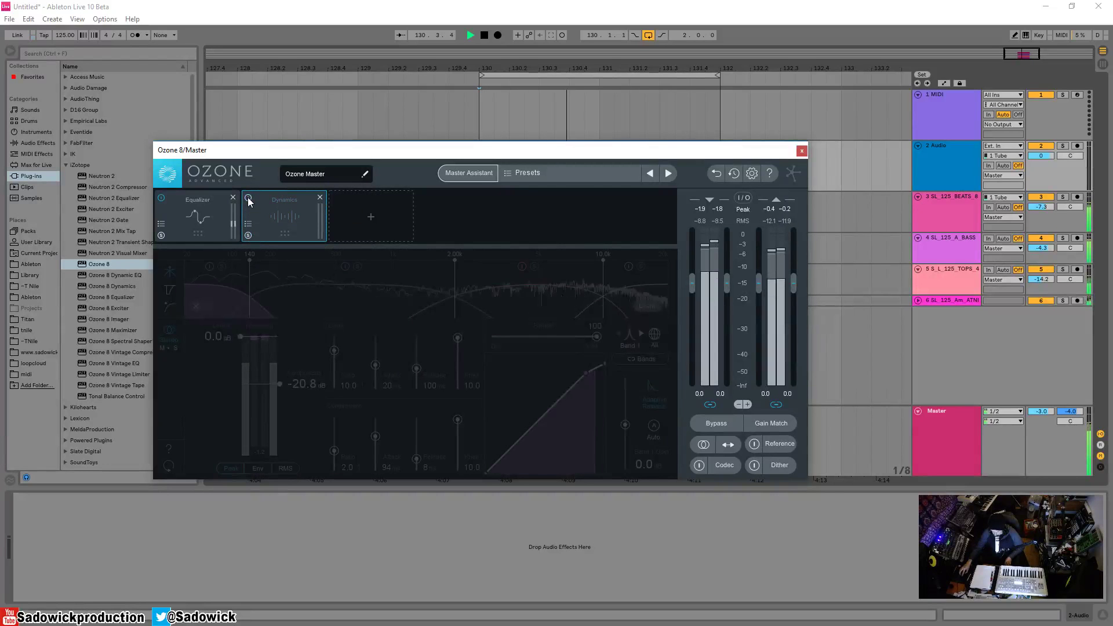
click(248, 198)
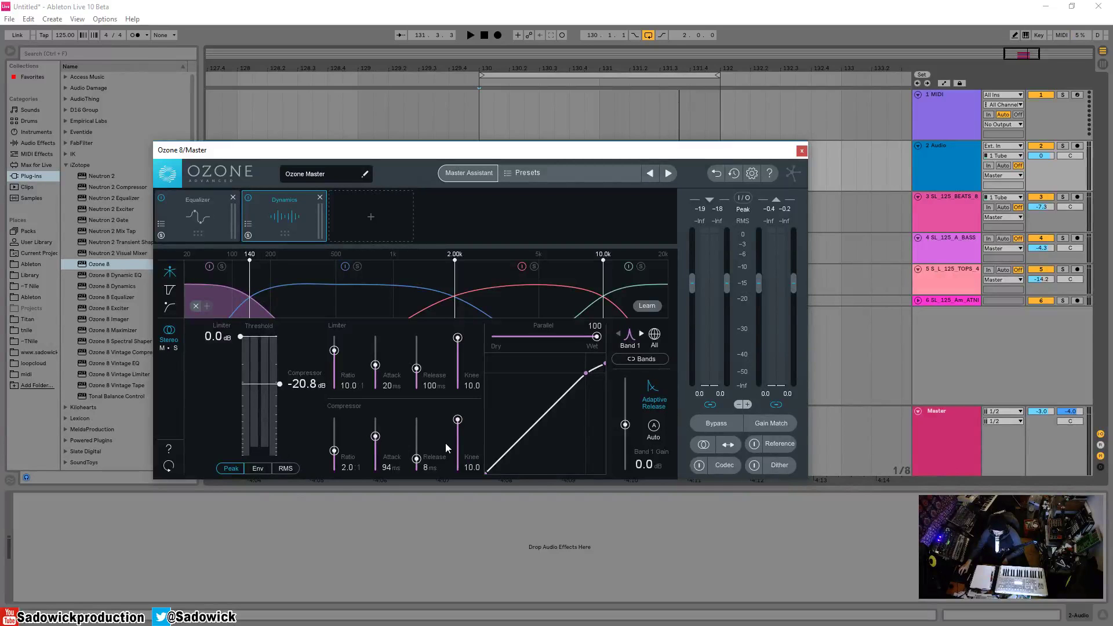
mouse_move(544, 378)
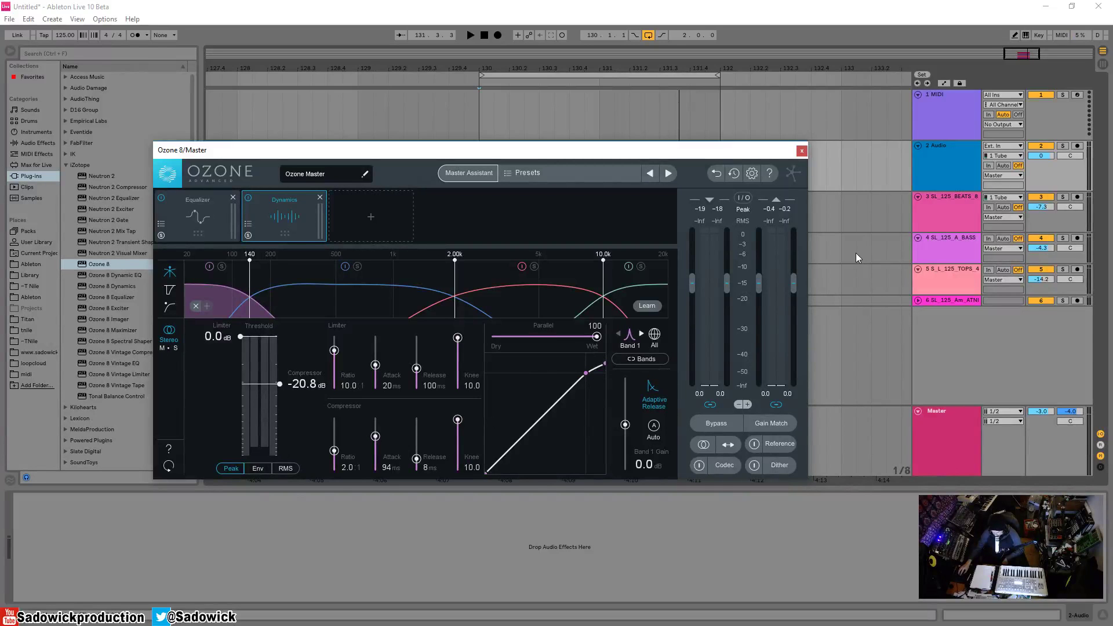